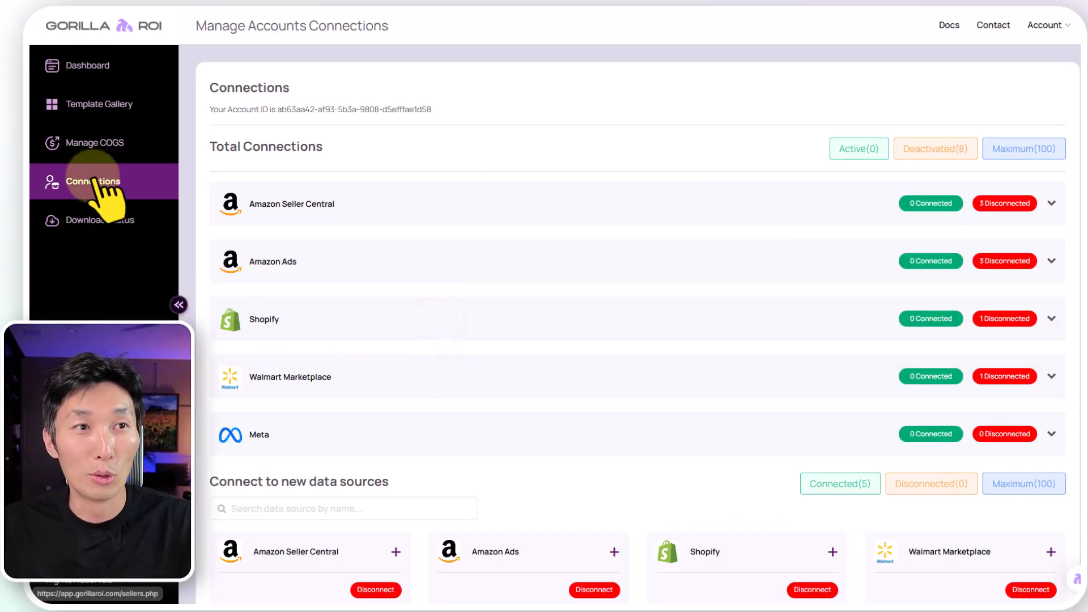
Add a new Meta account under the new data sources and continue to Meta for authorization
scroll(553, 397, down, 2)
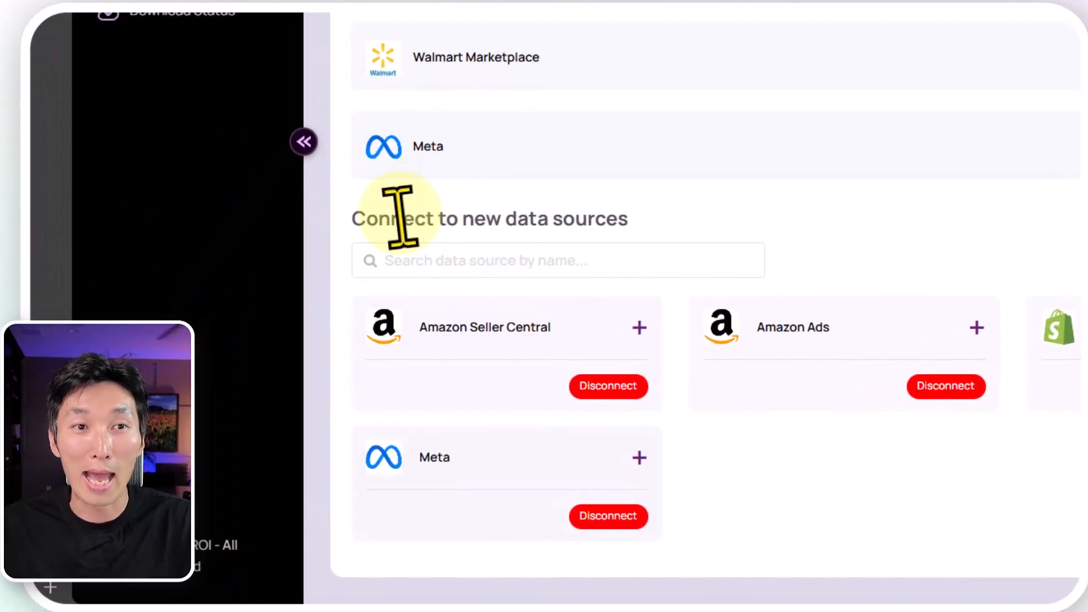
drag(401, 218, 711, 252)
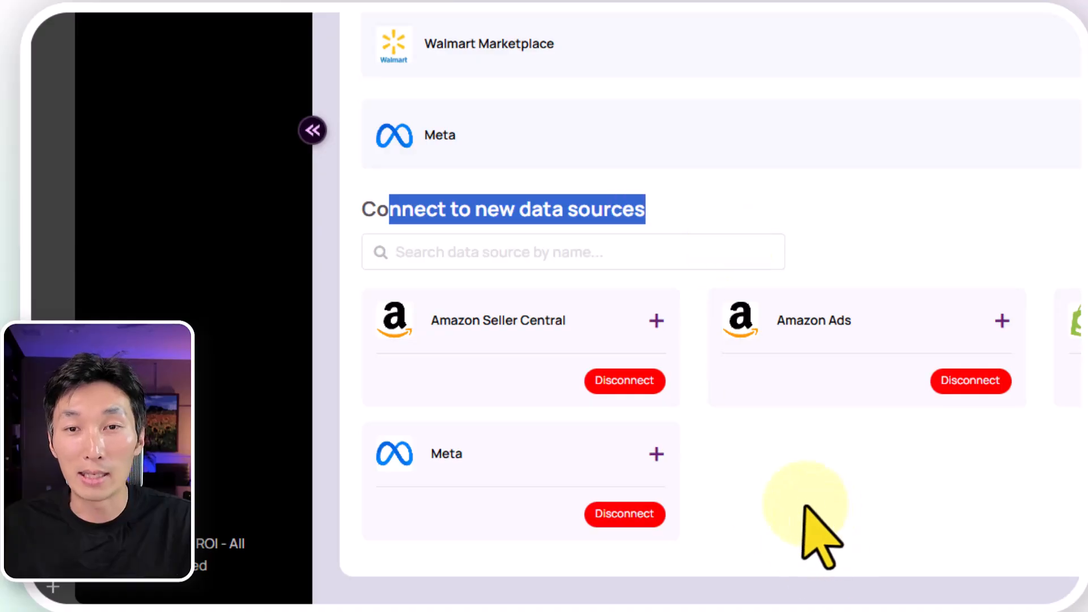
click(794, 541)
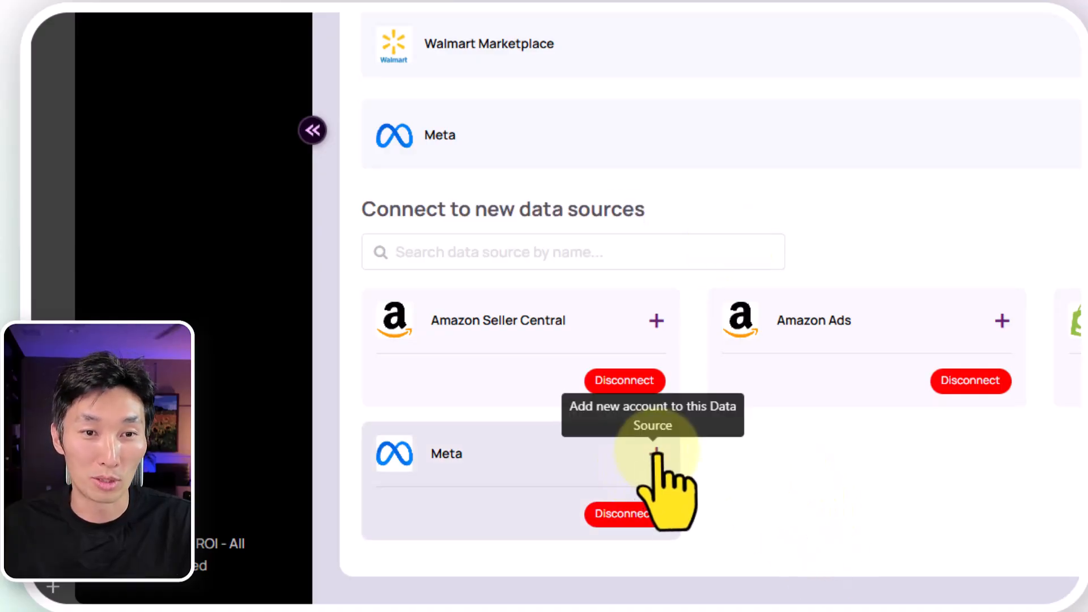
click(656, 454)
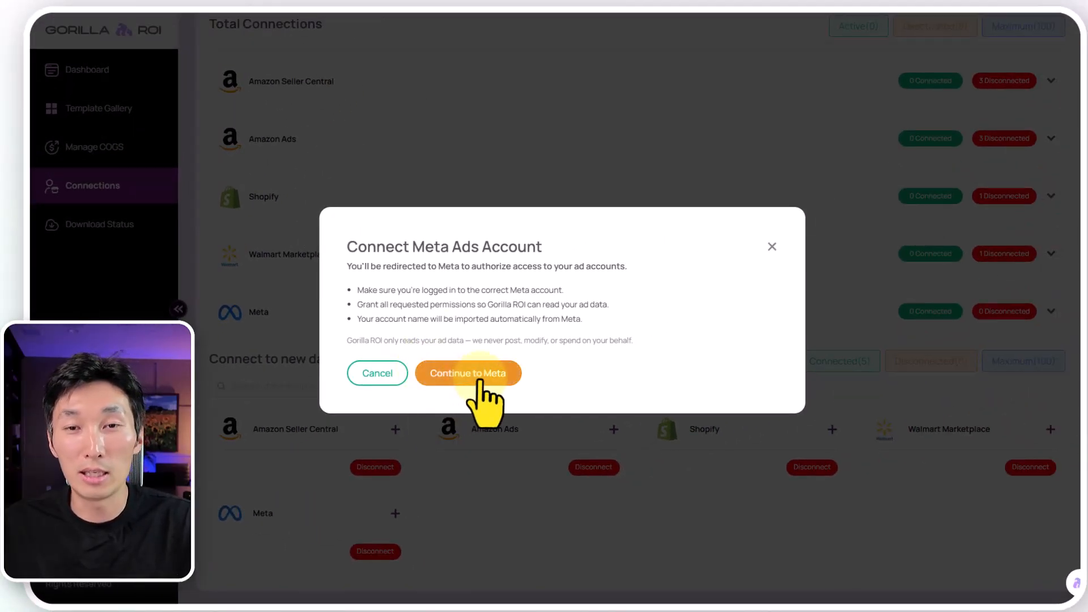
click(479, 374)
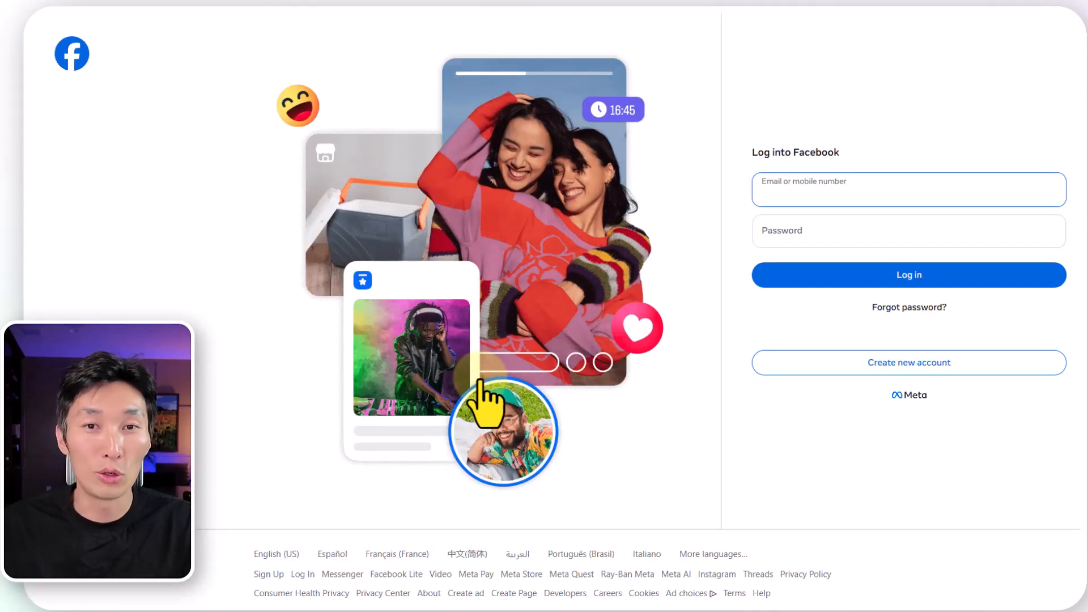
click(659, 352)
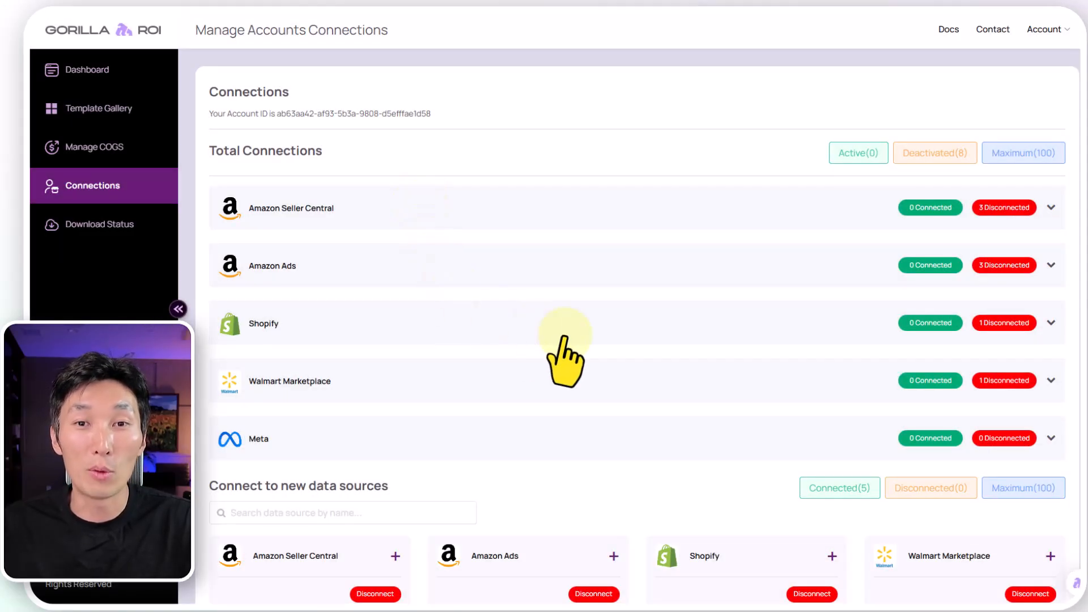
Examine the Total Connections list and its entry for Meta
scroll(564, 360, down, 2)
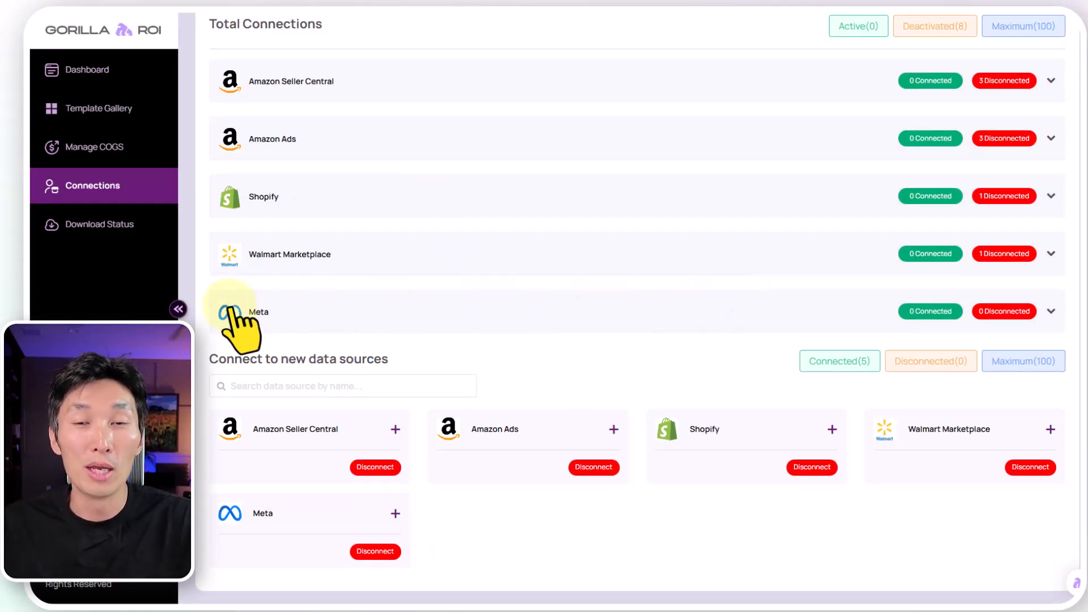
scroll(397, 324, up, 2)
drag(217, 151, 323, 152)
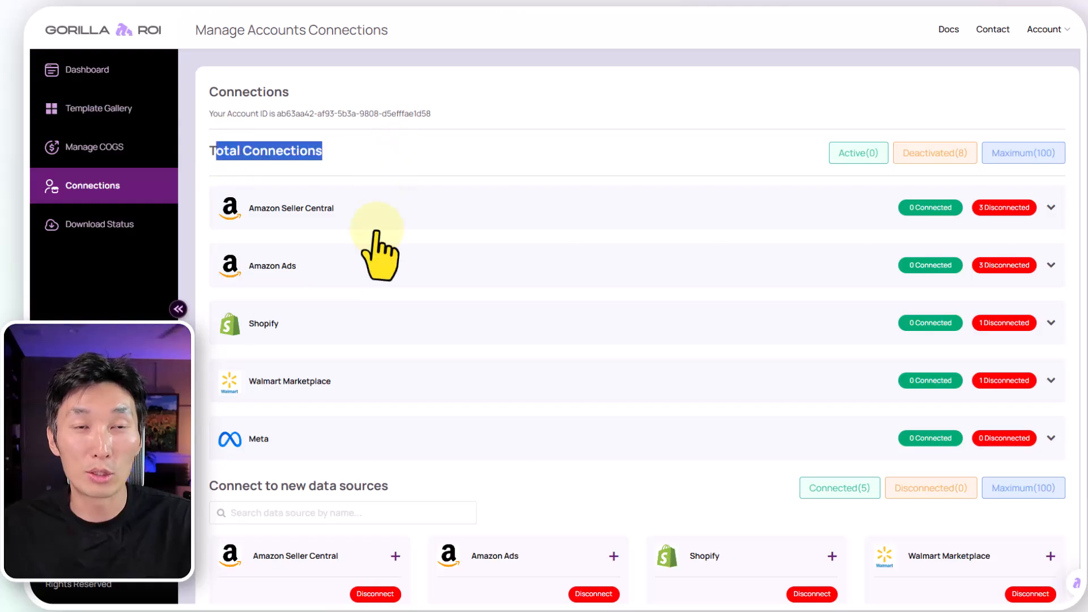
click(390, 147)
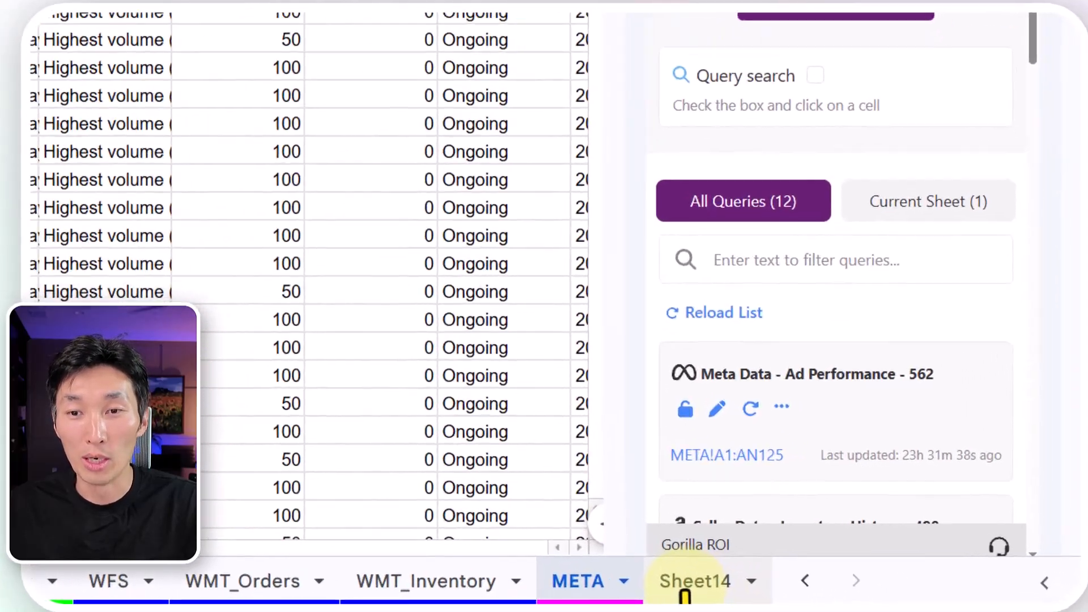
In the Google Sheets file, start a new query on Sheet14 with Meta Data as source and choose the Meta account
click(833, 590)
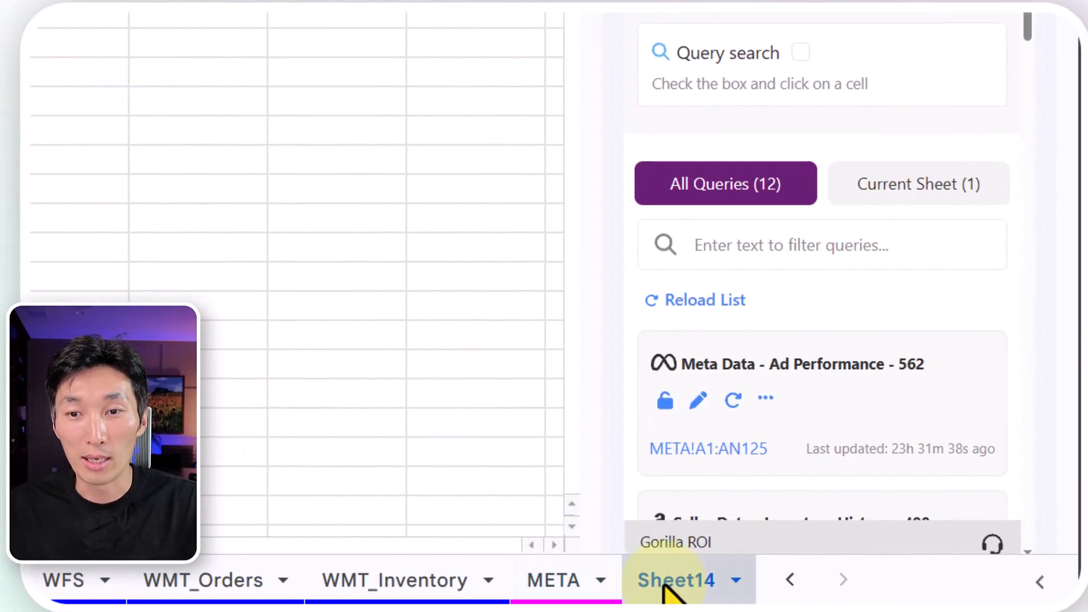
click(779, 4)
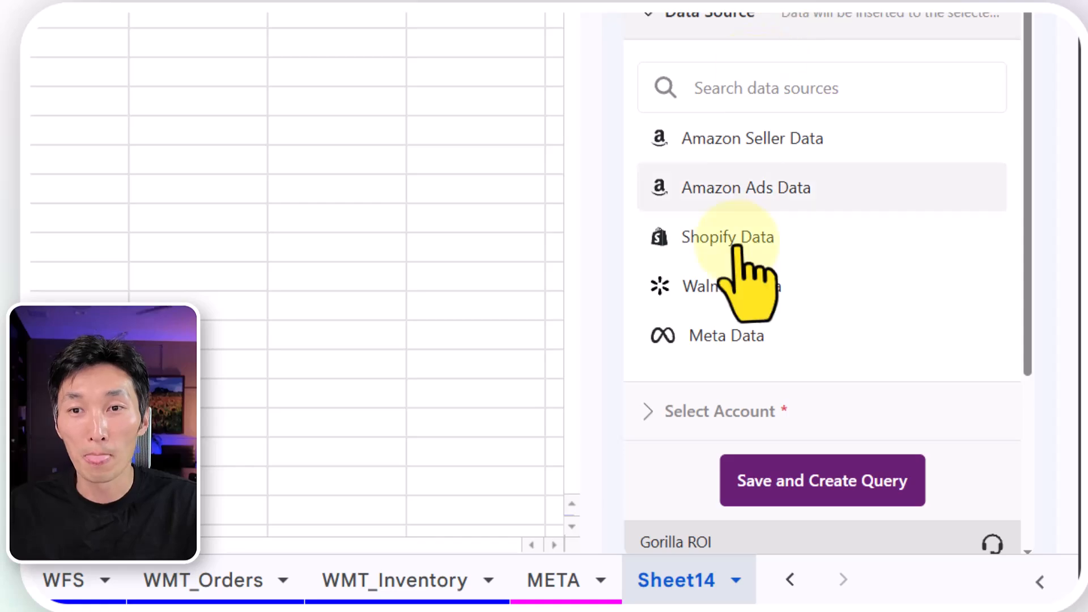
click(735, 340)
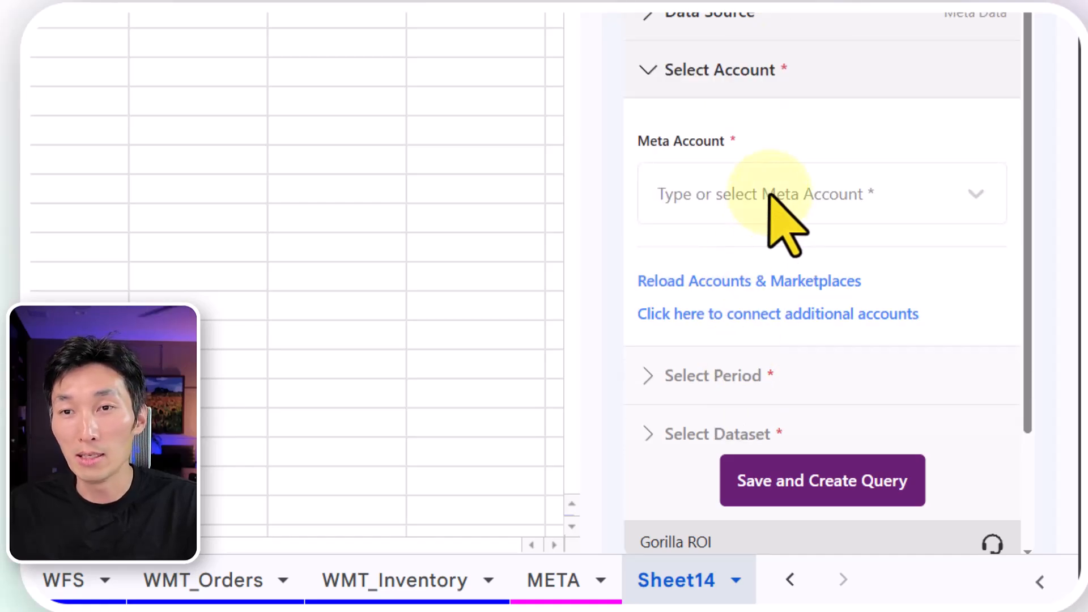
click(768, 214)
click(701, 264)
Set the query's date range to Last 60 Days
scroll(723, 286, down, 3)
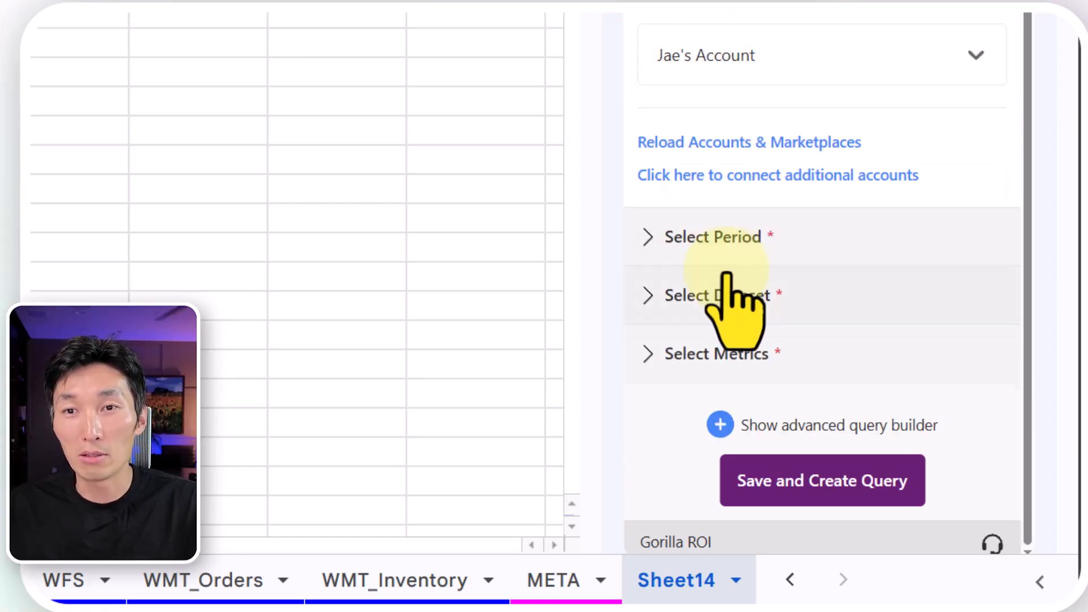
click(723, 238)
click(737, 255)
scroll(790, 498, down, 3)
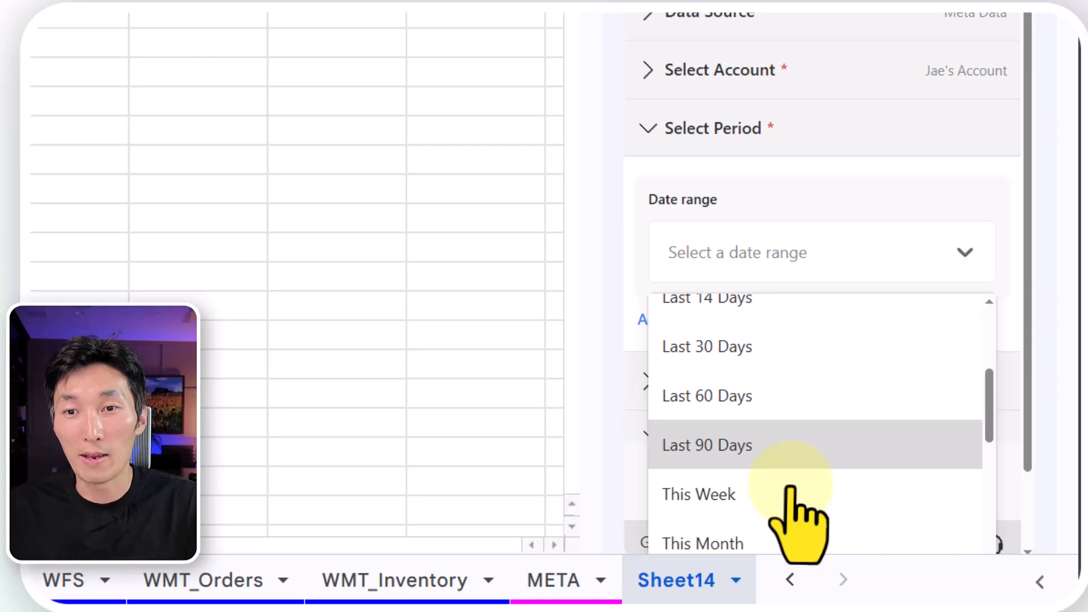
click(759, 394)
Choose Ad Traffic & Links as the query's dataset
click(759, 371)
scroll(790, 382, down, 1)
click(771, 244)
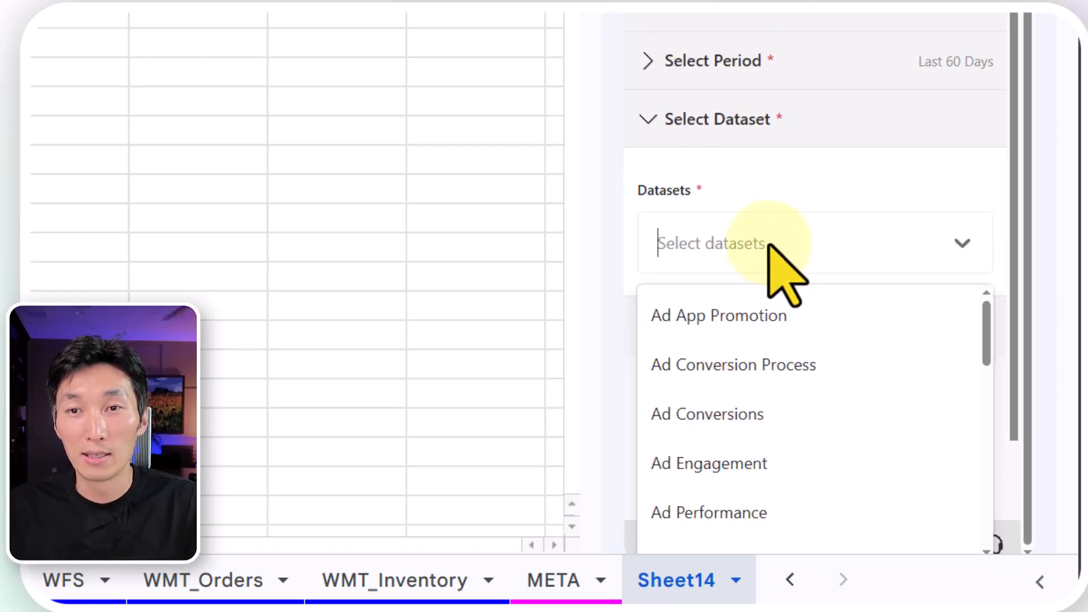
drag(986, 311, 979, 412)
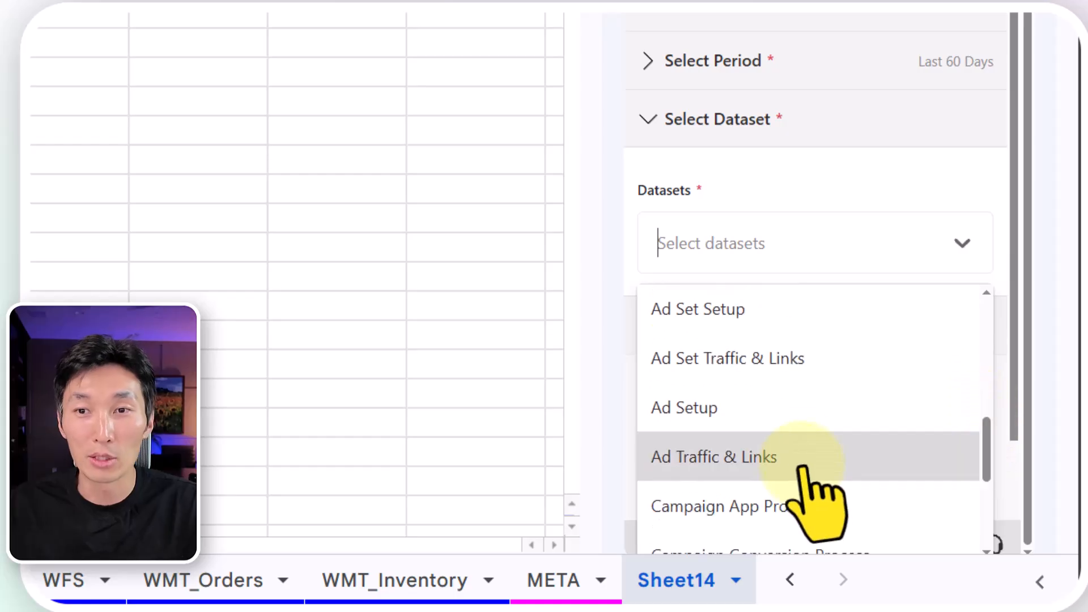
click(794, 453)
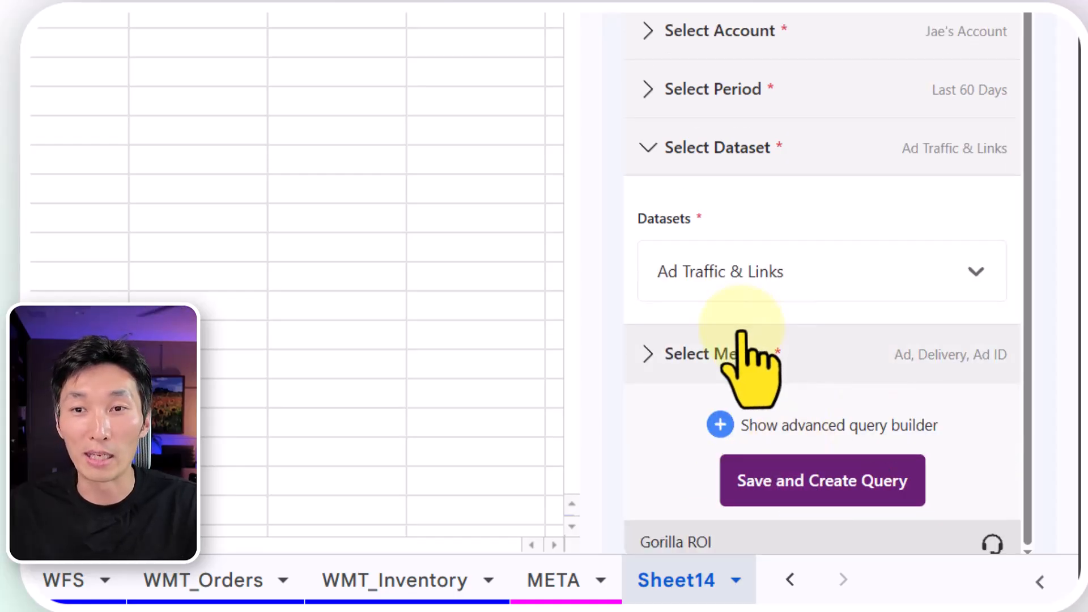
Include all metrics in the Ad Traffic & Links query, then create and save it under its suggested name
click(788, 354)
click(805, 362)
scroll(839, 402, down, 10)
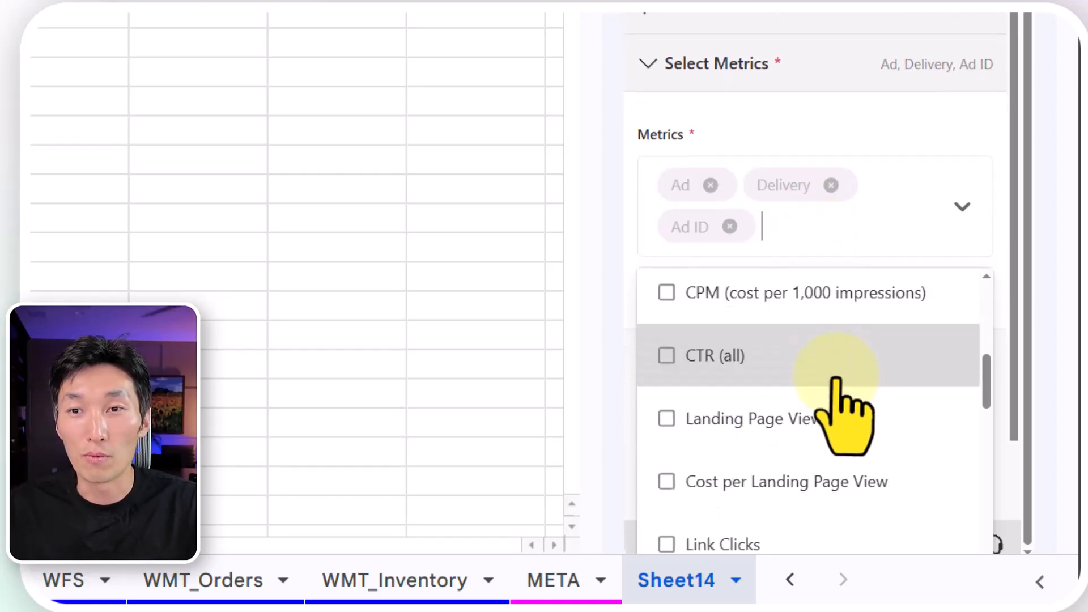
scroll(849, 417, up, 10)
click(793, 319)
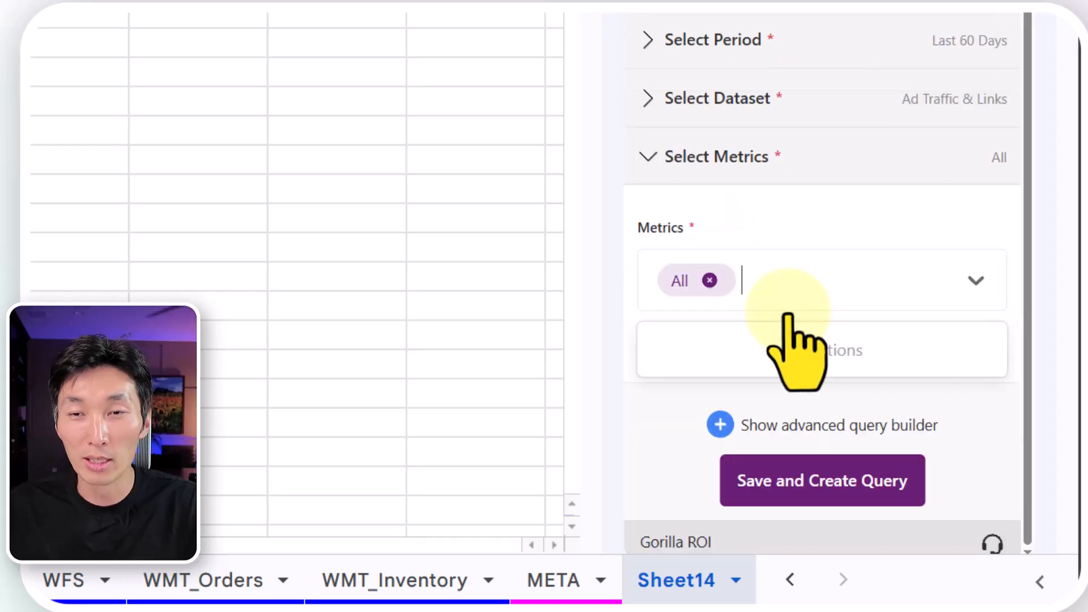
click(821, 476)
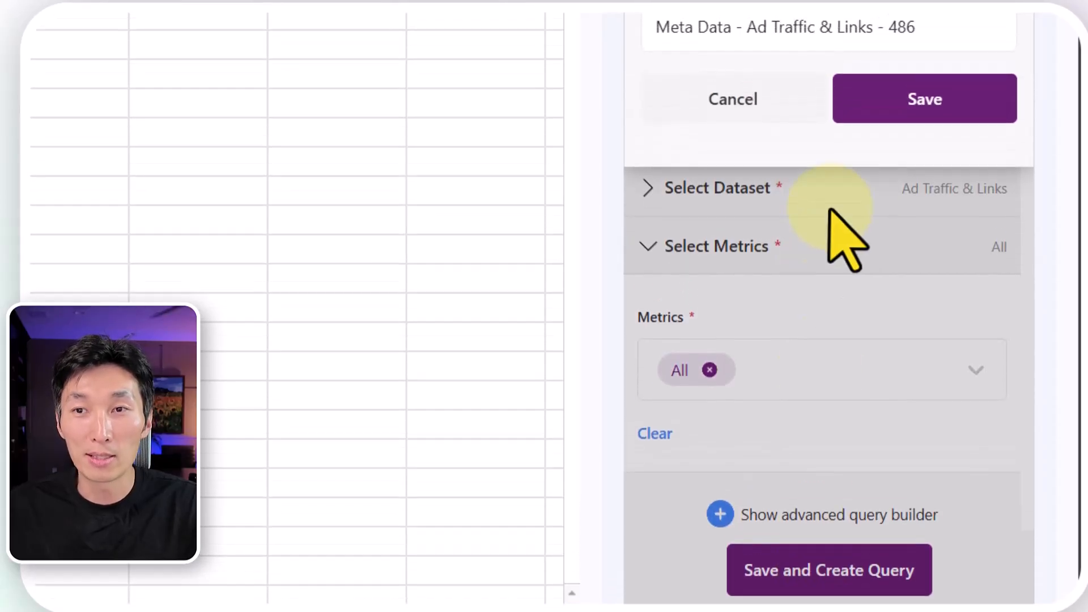
click(868, 322)
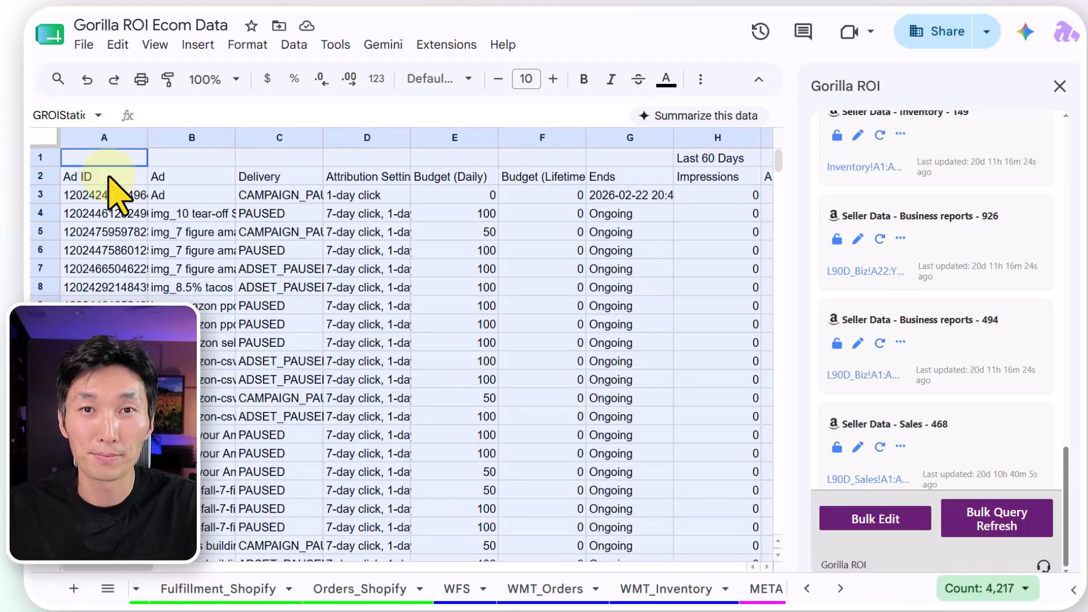
Examine the imported Meta ad table, from the Ad ID header across its columns and down its rows
click(108, 176)
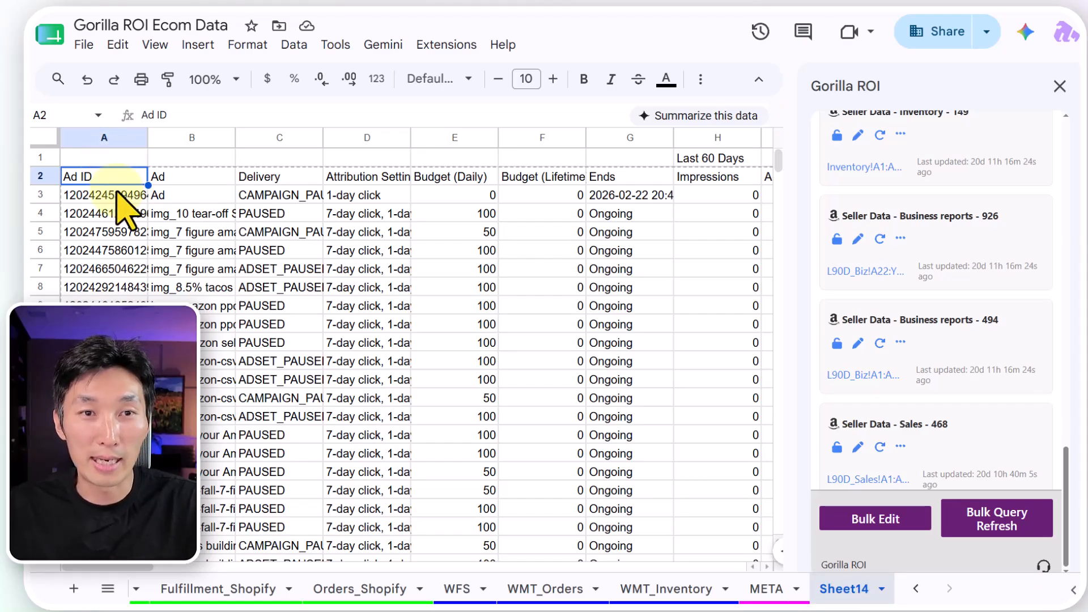
key(ctrl+shift+Right)
key(ctrl+shift+Down)
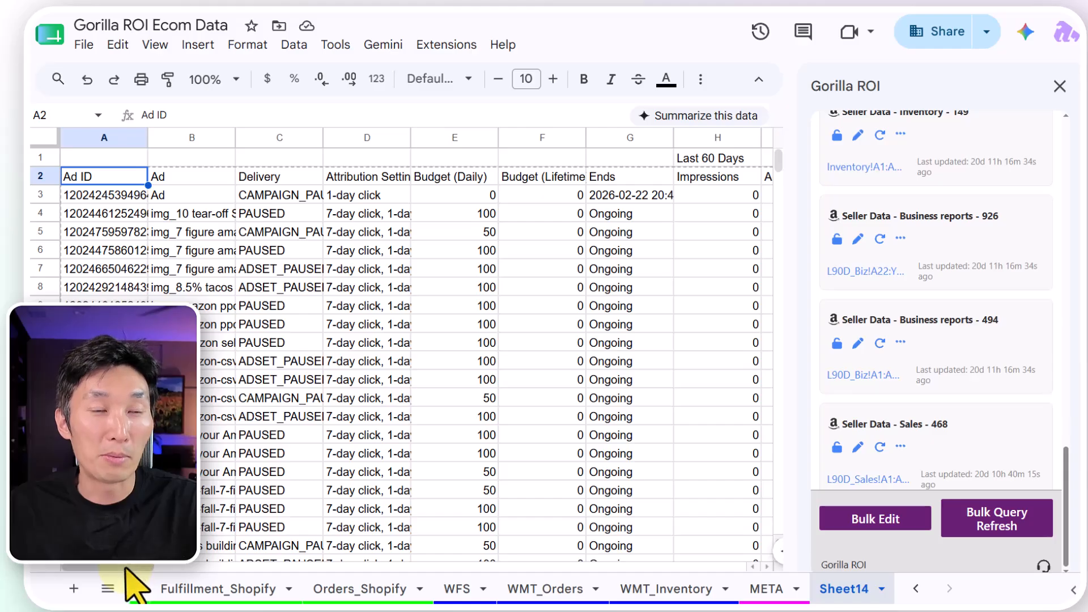
drag(126, 567, 348, 583)
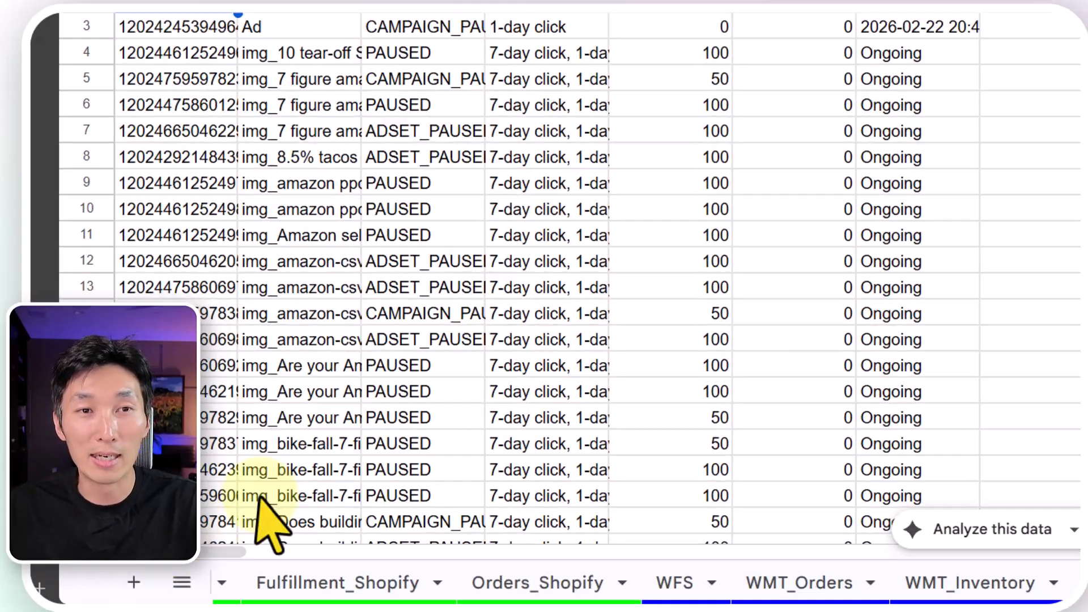
click(419, 286)
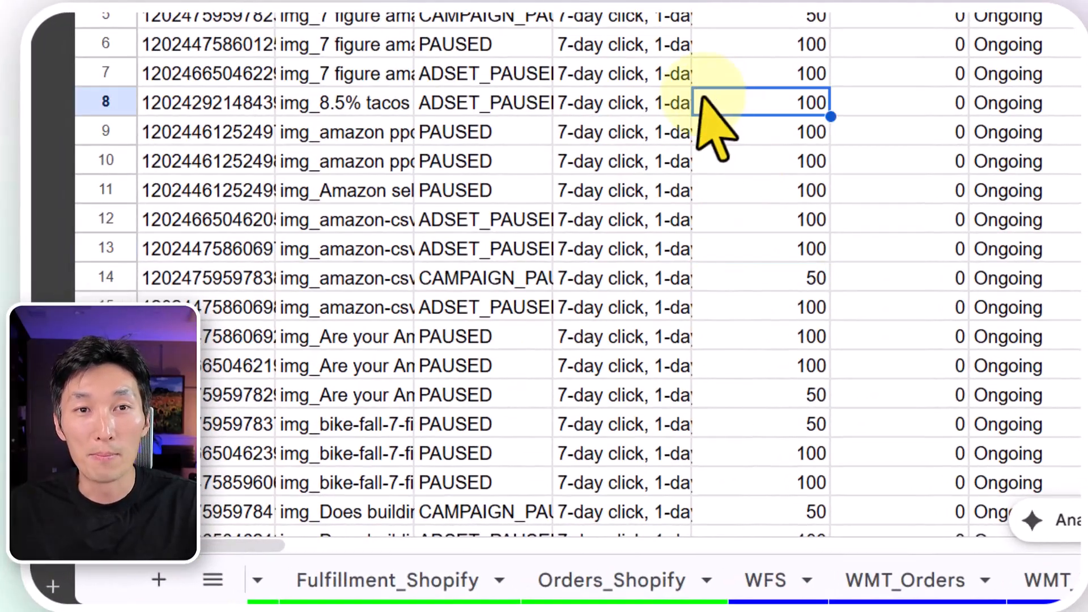
click(396, 270)
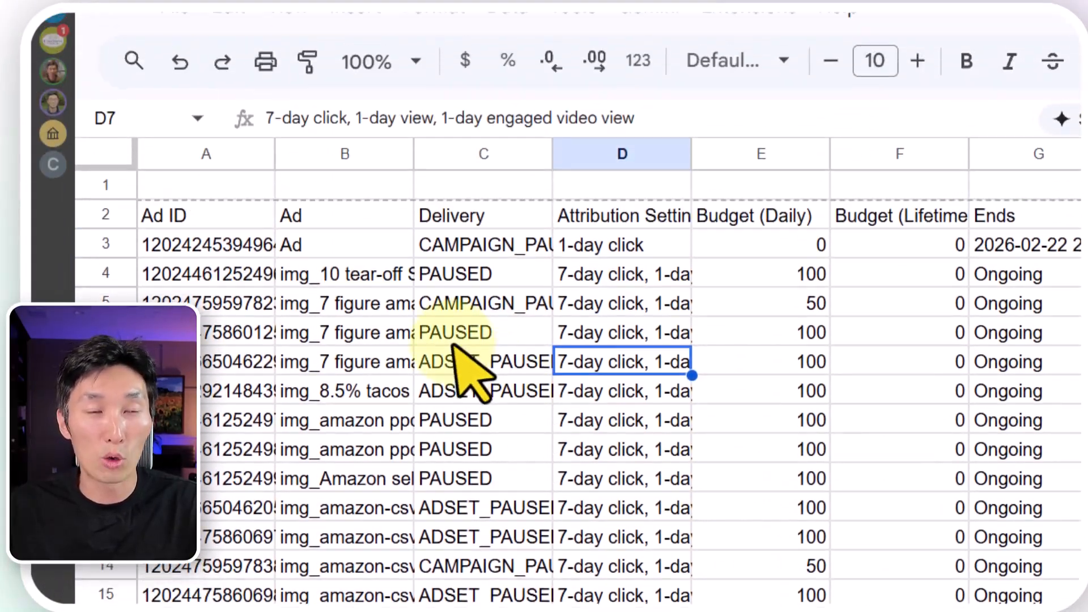
click(310, 291)
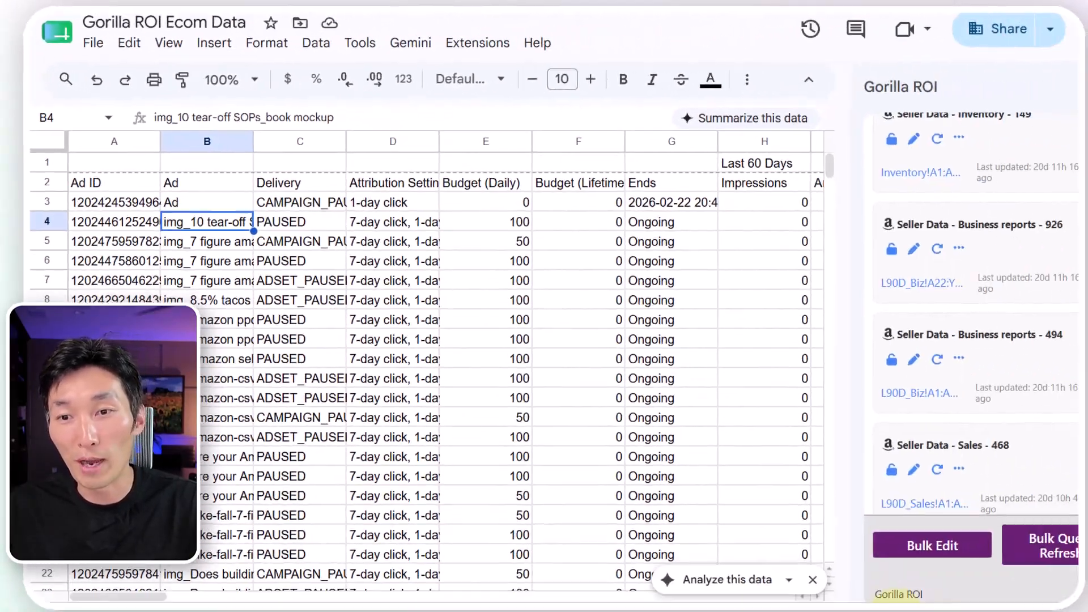
Rename Sheet14 as META_ADTraf_Links
double_click(844, 588)
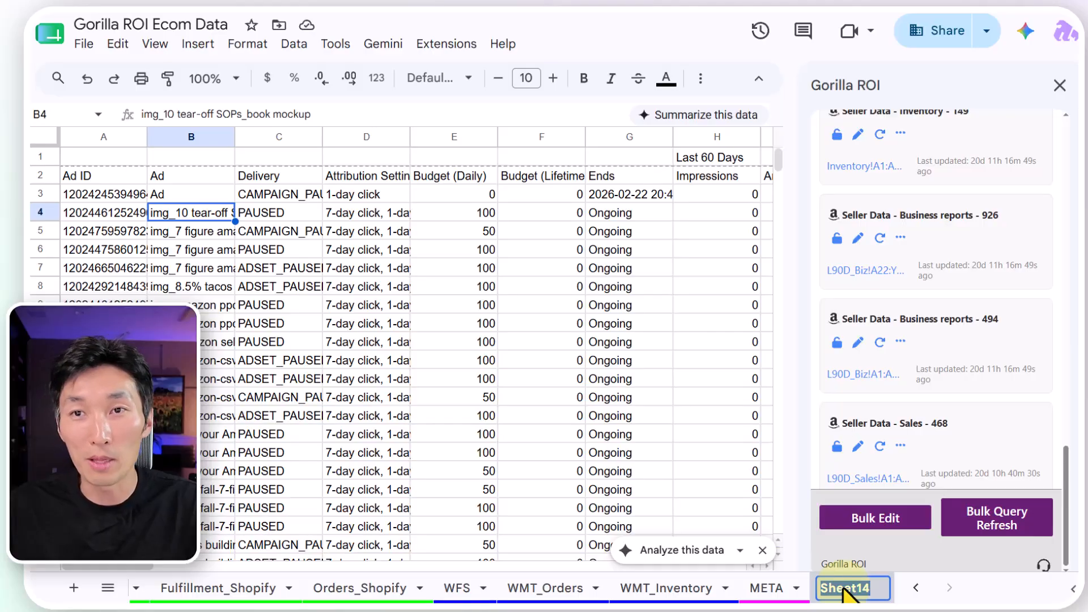
text(META_A)
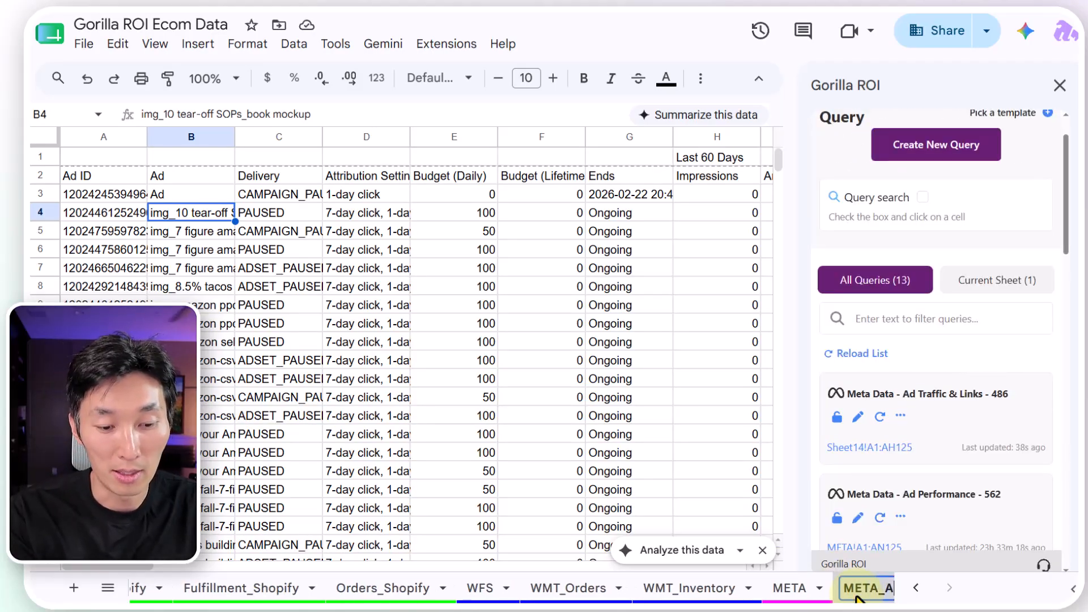
text(DDTraf_Li)
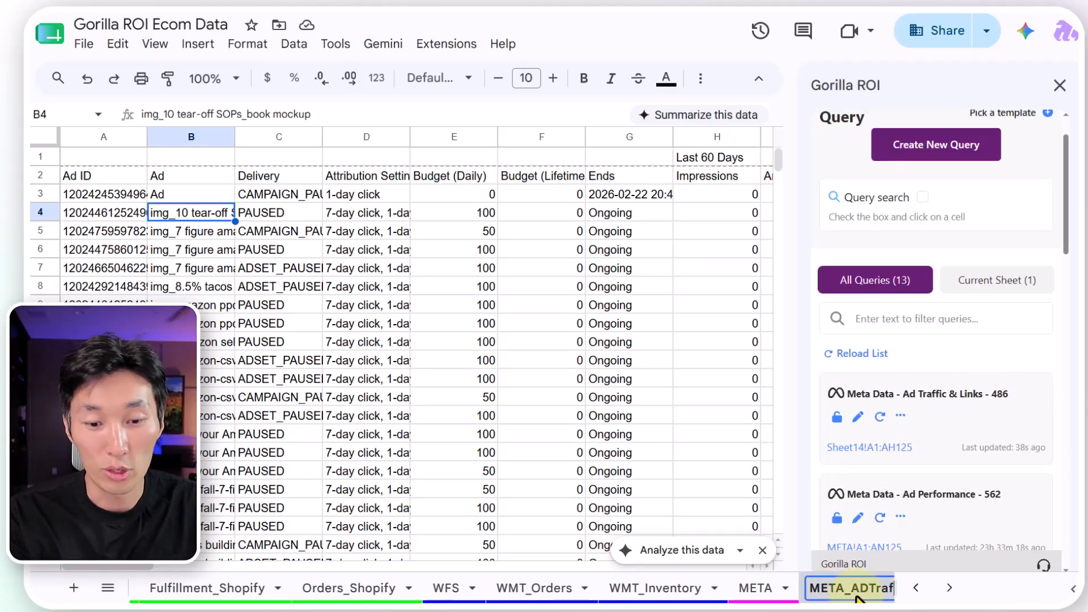
text(nks)
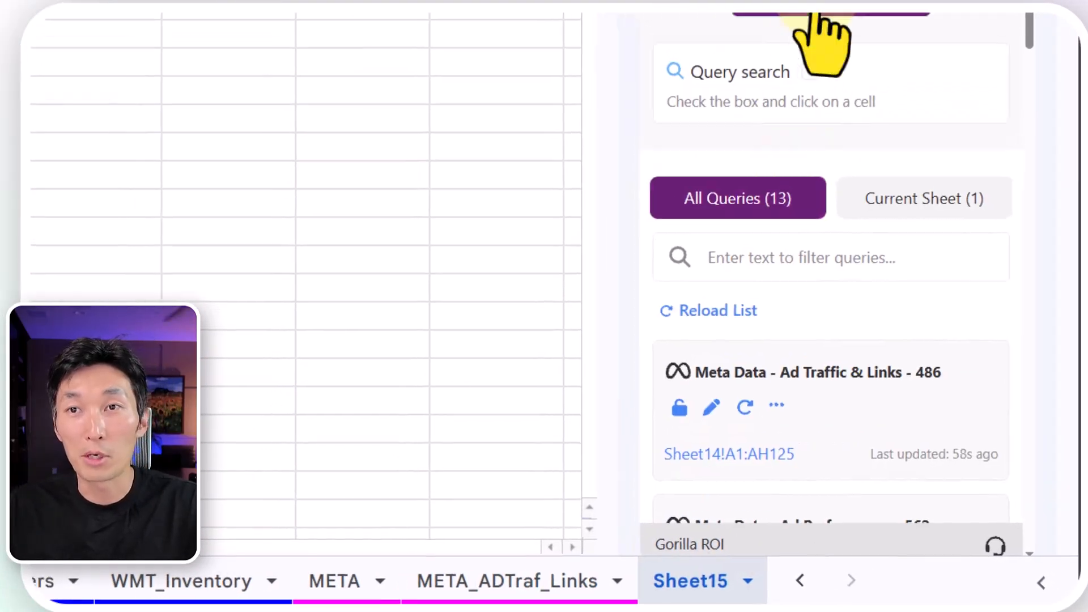
Start another query on the empty Sheet15 with Meta Data as source and choose the Meta account
click(884, 182)
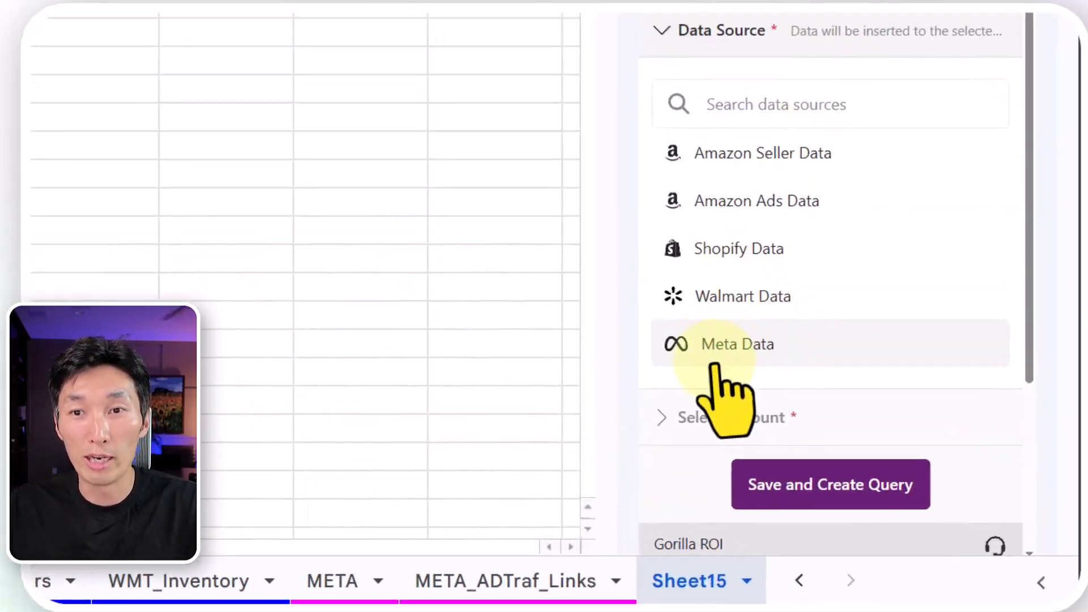
click(868, 444)
click(875, 365)
click(737, 263)
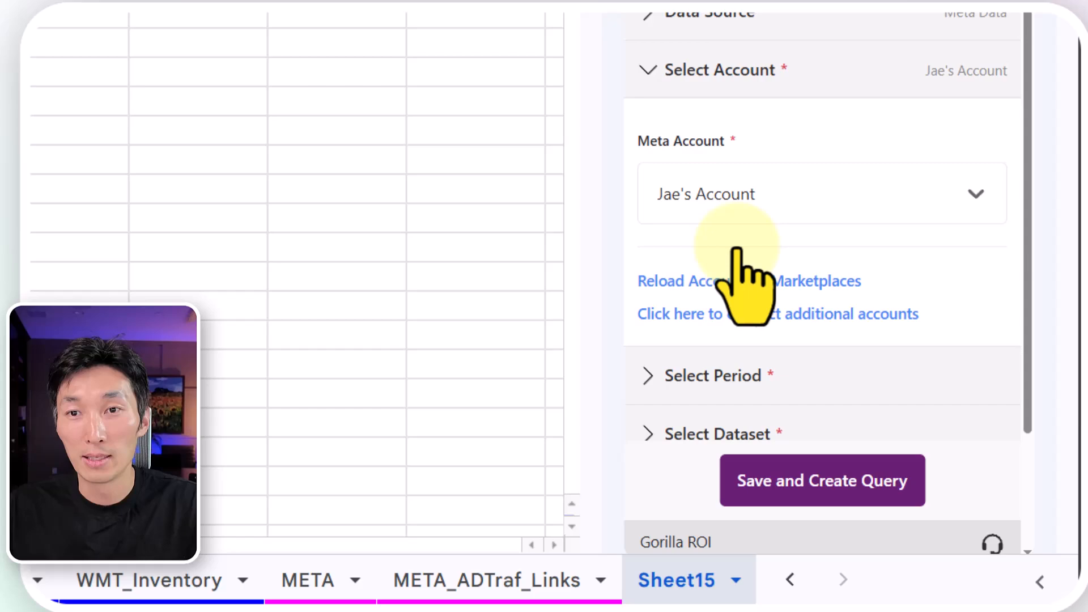
Set the Sheet15 query's date range to Last 90 Days and open its dataset selection
click(725, 376)
click(771, 168)
scroll(801, 499, down, 5)
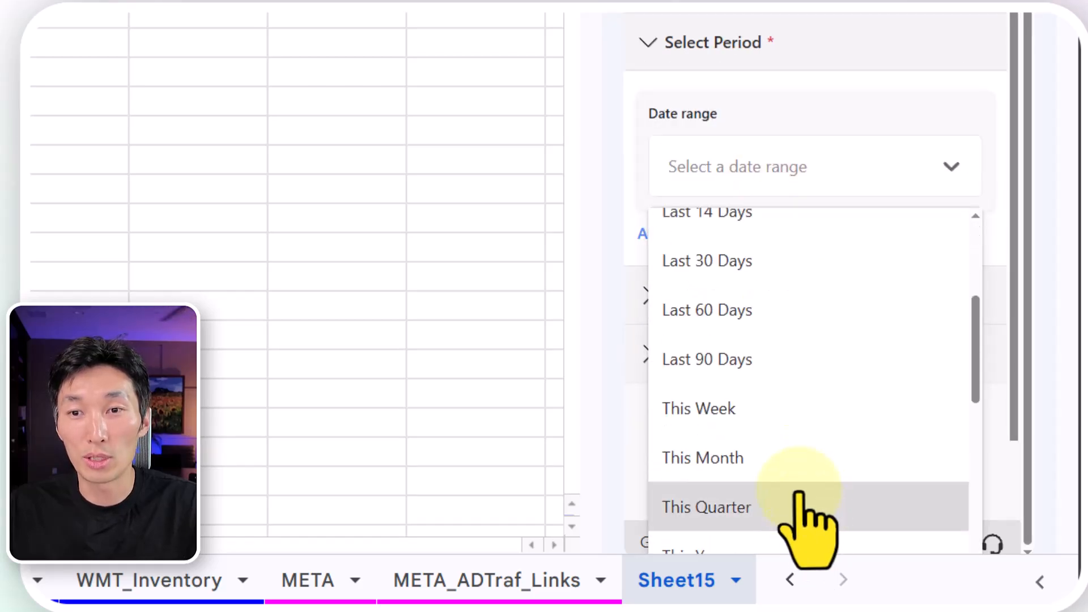
click(774, 362)
click(776, 295)
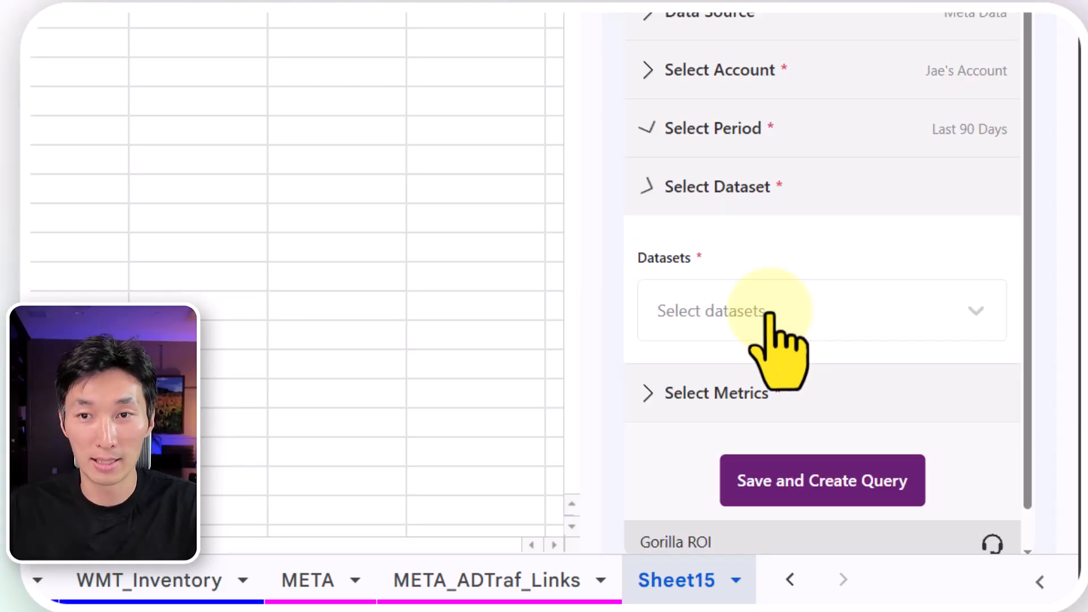
click(834, 311)
scroll(828, 402, down, 3)
scroll(829, 402, down, 2)
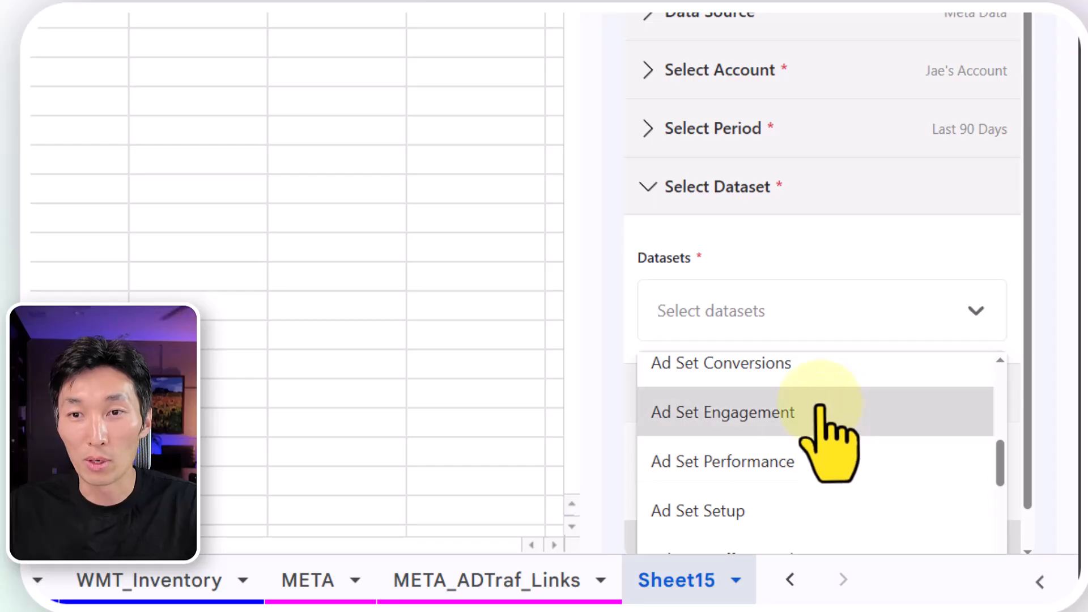
click(822, 368)
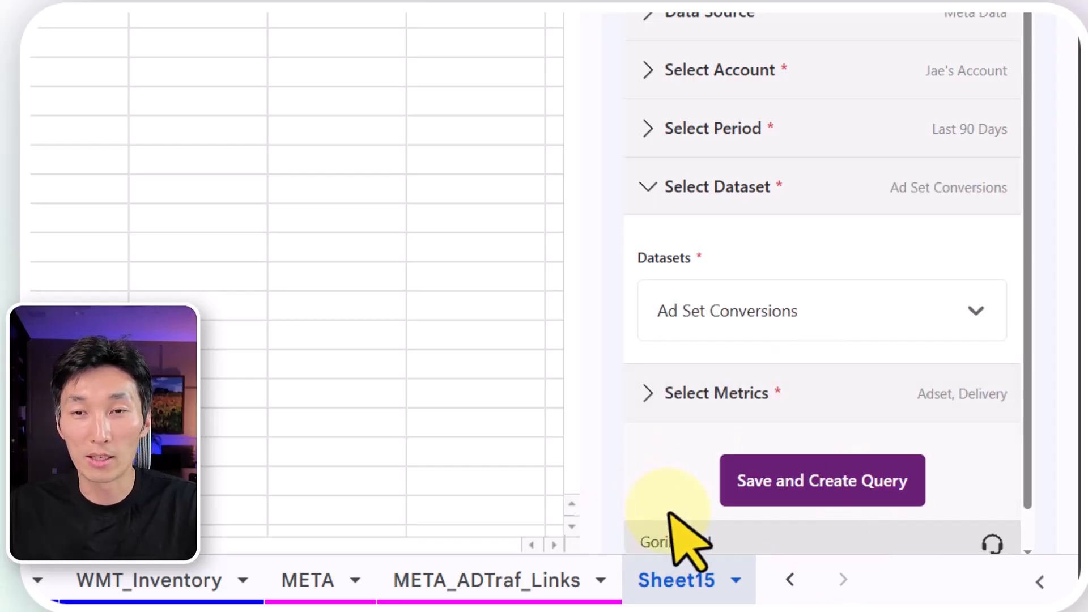
Set the Sheet15 query's dataset to Ad Conversions
click(706, 316)
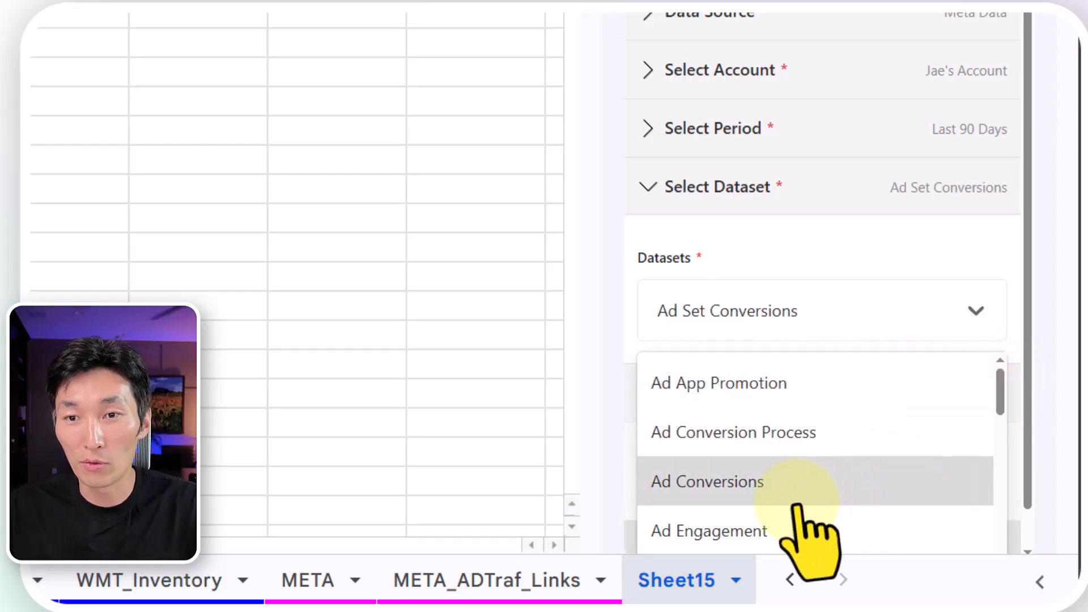
click(805, 491)
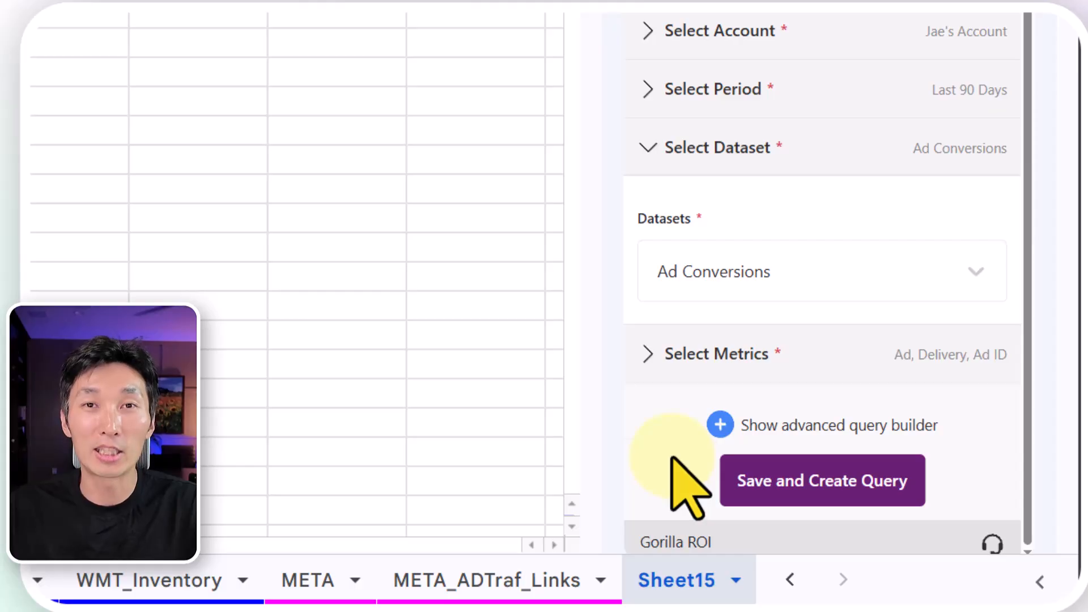
Replace the query's preselected metrics with All, then save and create the query
click(672, 357)
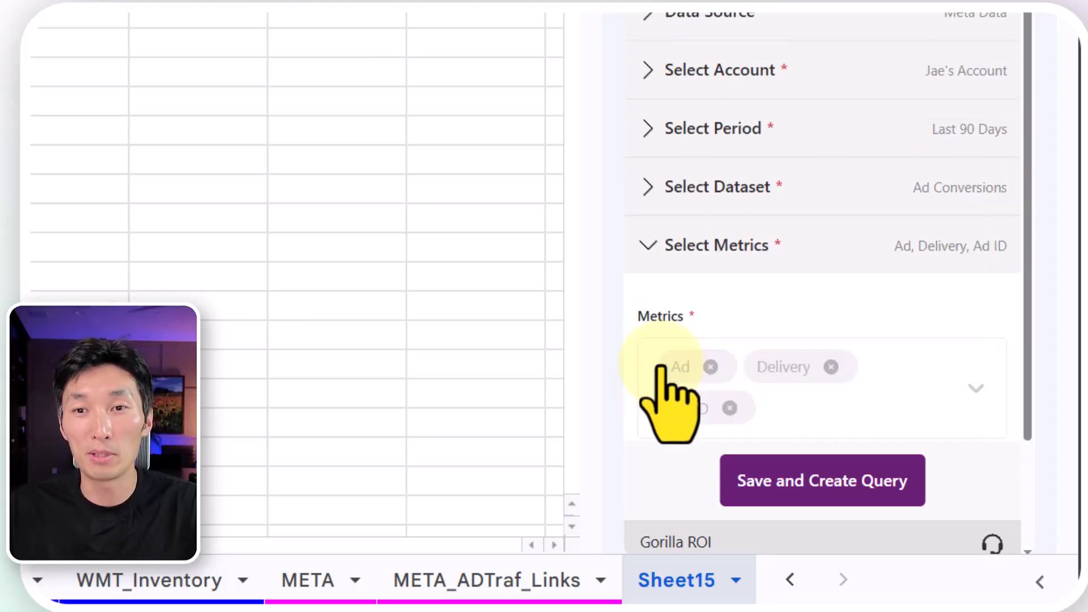
click(757, 397)
click(797, 494)
click(1006, 335)
scroll(1015, 308, down, 2)
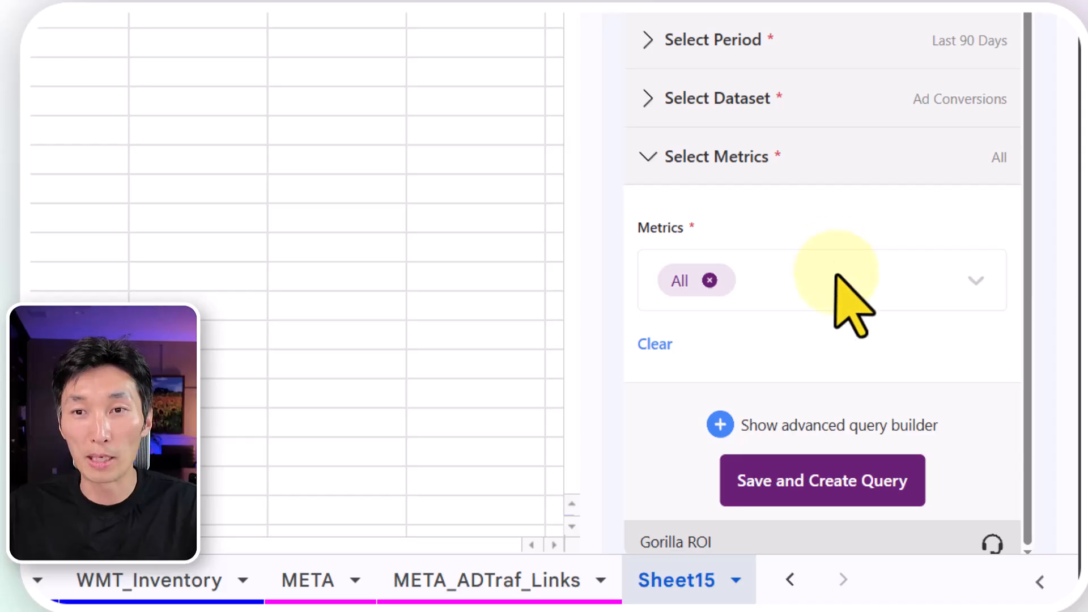
click(883, 498)
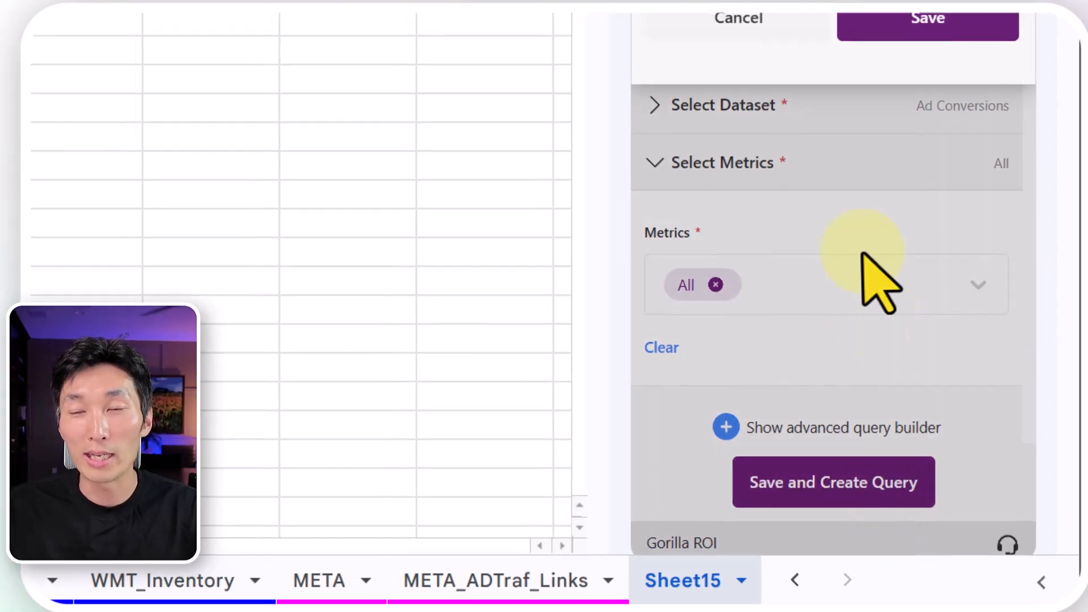
click(932, 14)
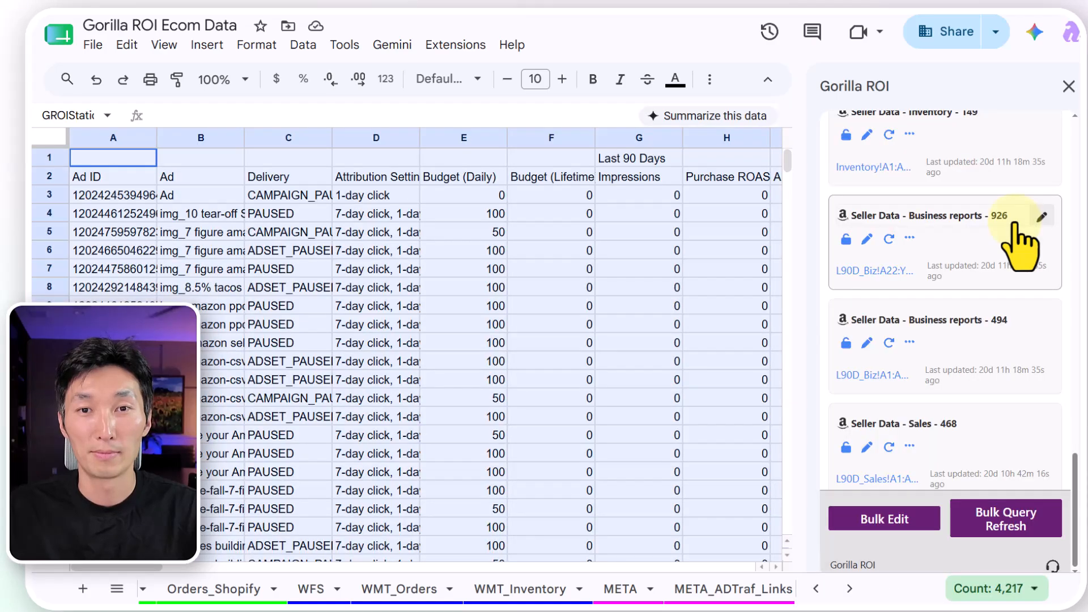
Review the saved queries and examine the imported Ad Conversions table from the Ad ID header to its last row and column
scroll(1003, 254, up, 15)
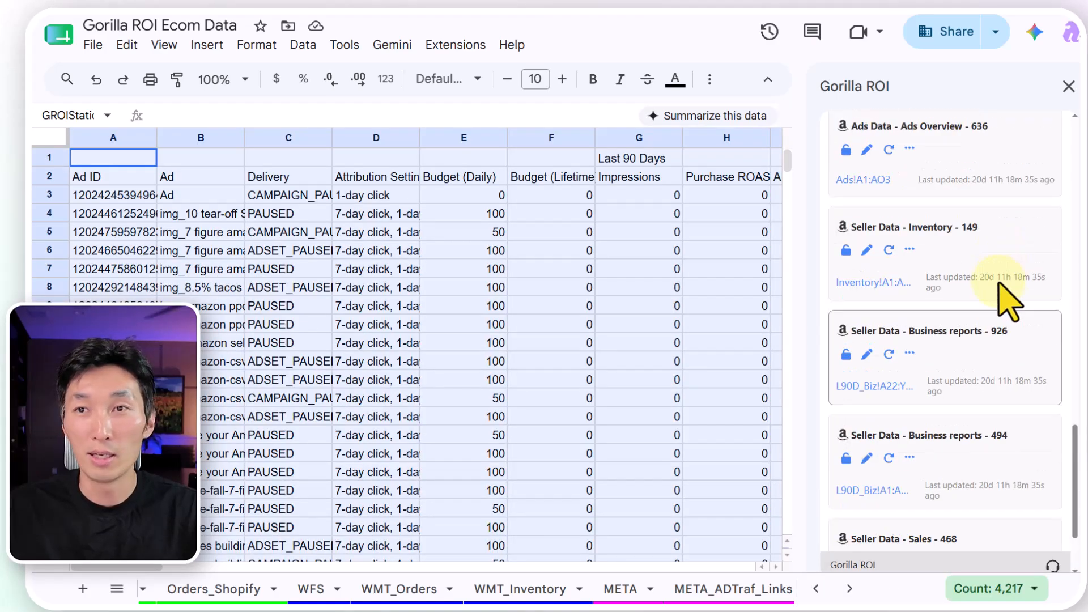
scroll(1000, 283, down, 4)
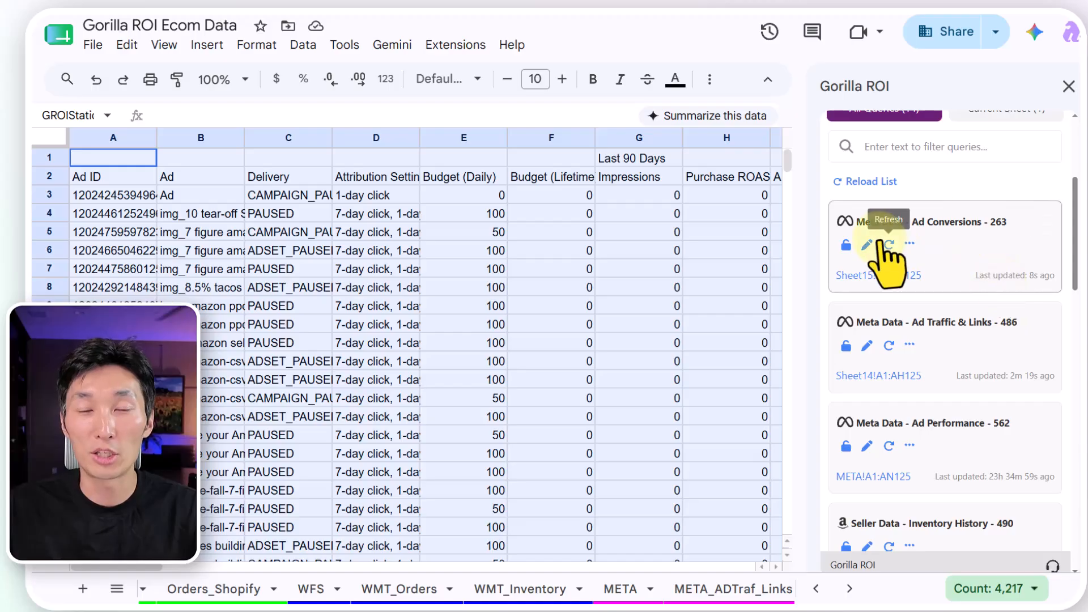
click(303, 269)
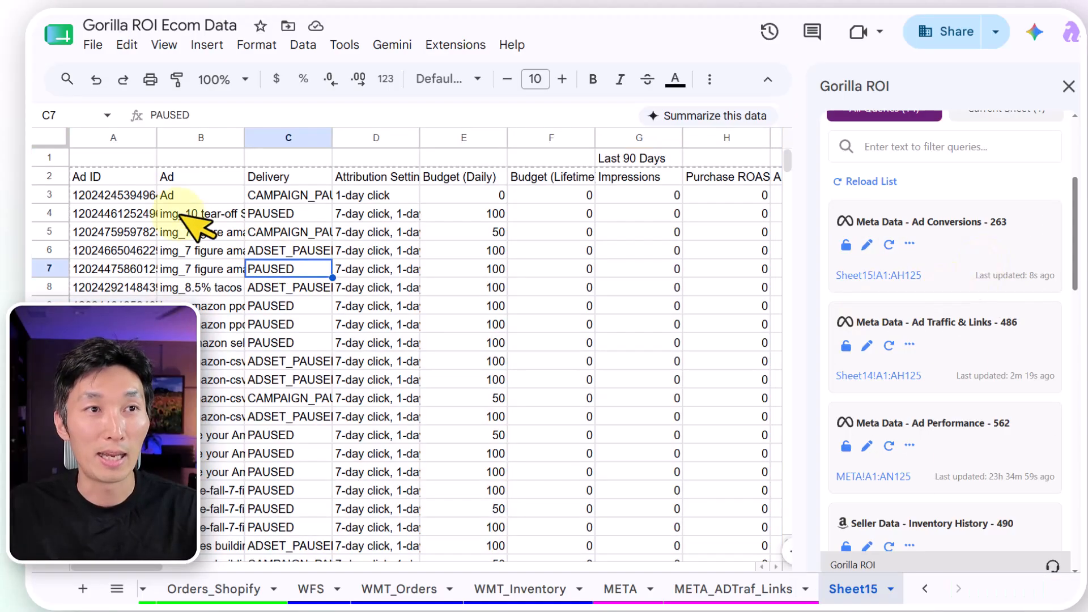
click(146, 177)
key(ctrl+shift+End)
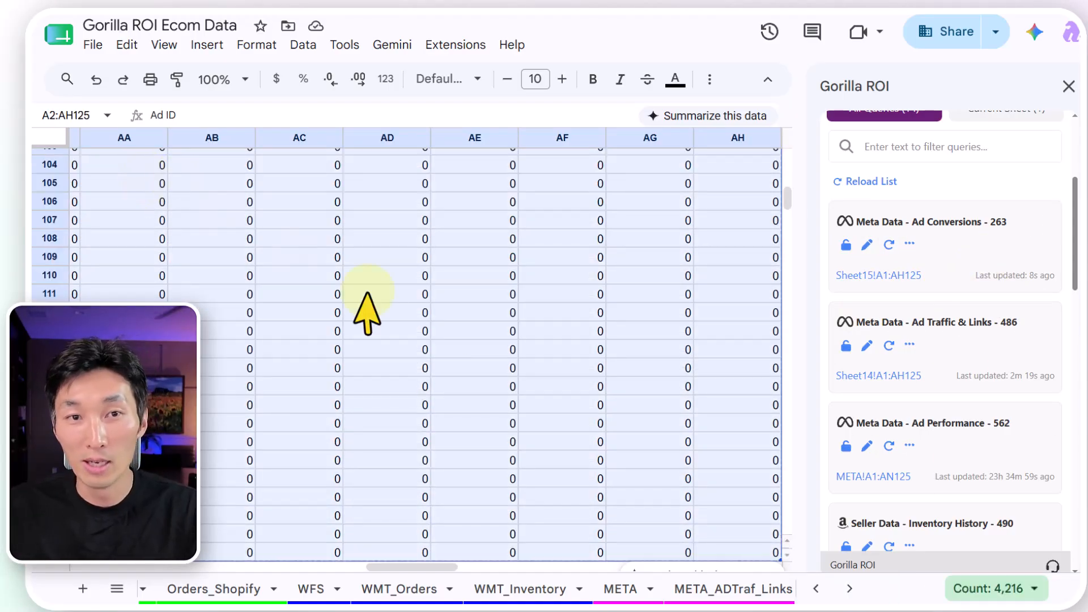
click(562, 444)
key(ctrl+Up)
key(ctrl+Left)
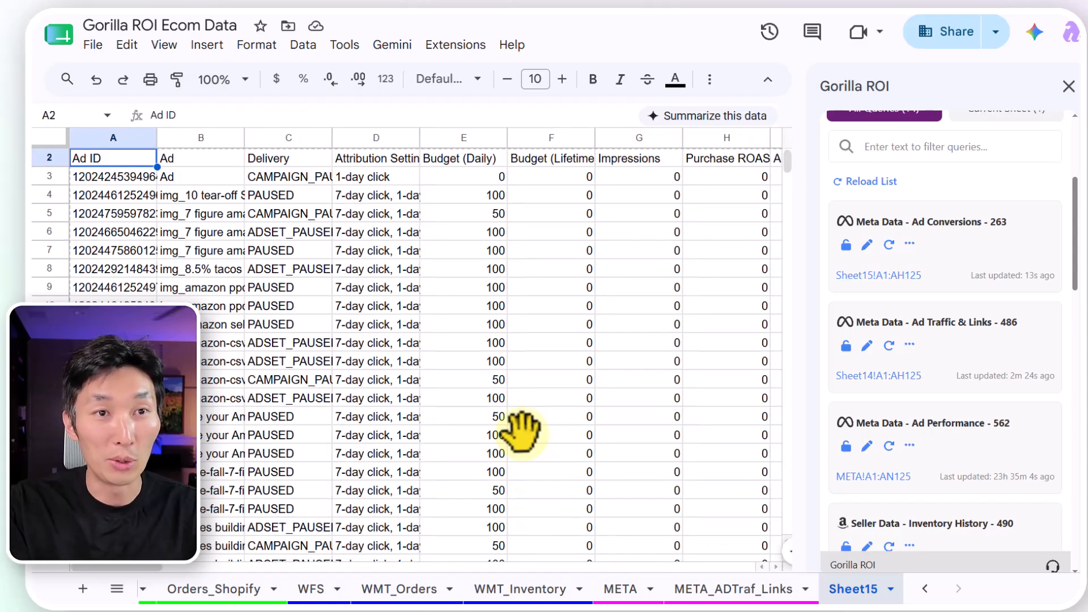
scroll(522, 434, up, 1)
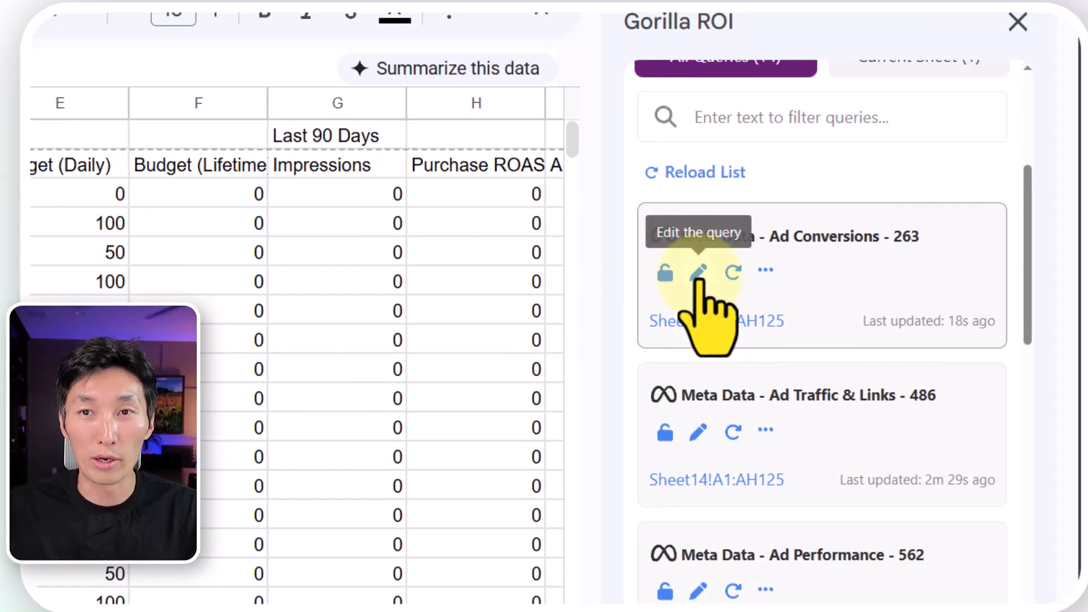
Open the saved Ad Conversions query for modification and review its name, destination cell, account and period settings
click(699, 273)
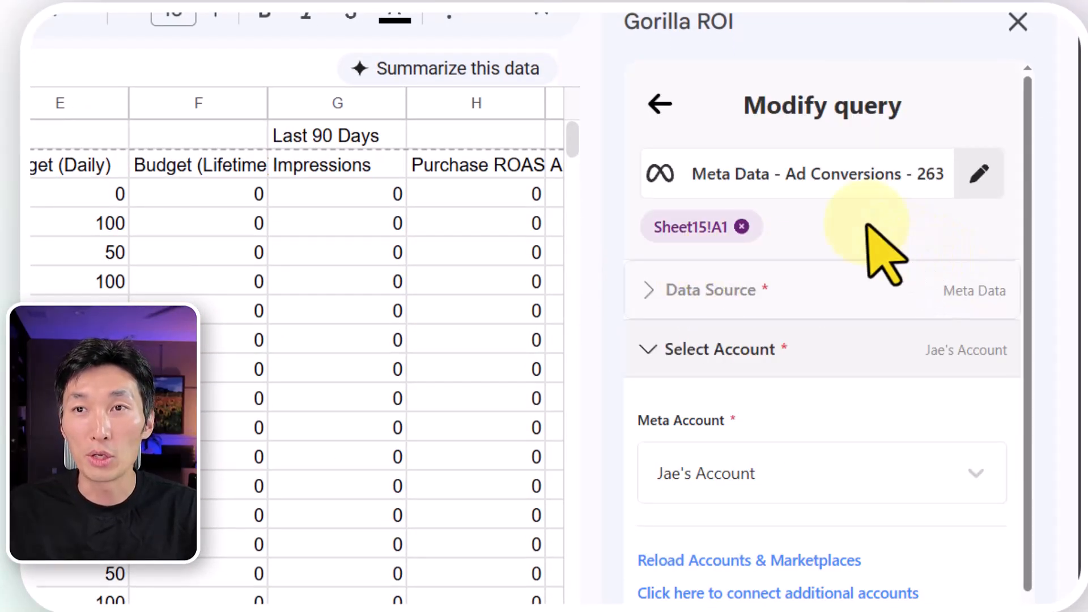
drag(736, 174, 933, 179)
click(760, 177)
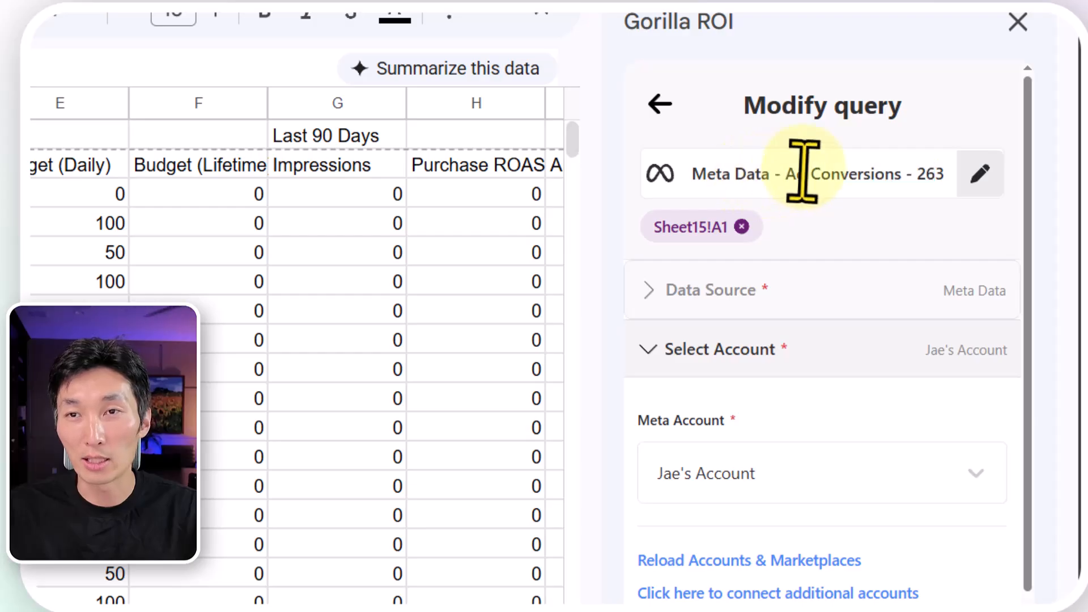
scroll(944, 255, down, 5)
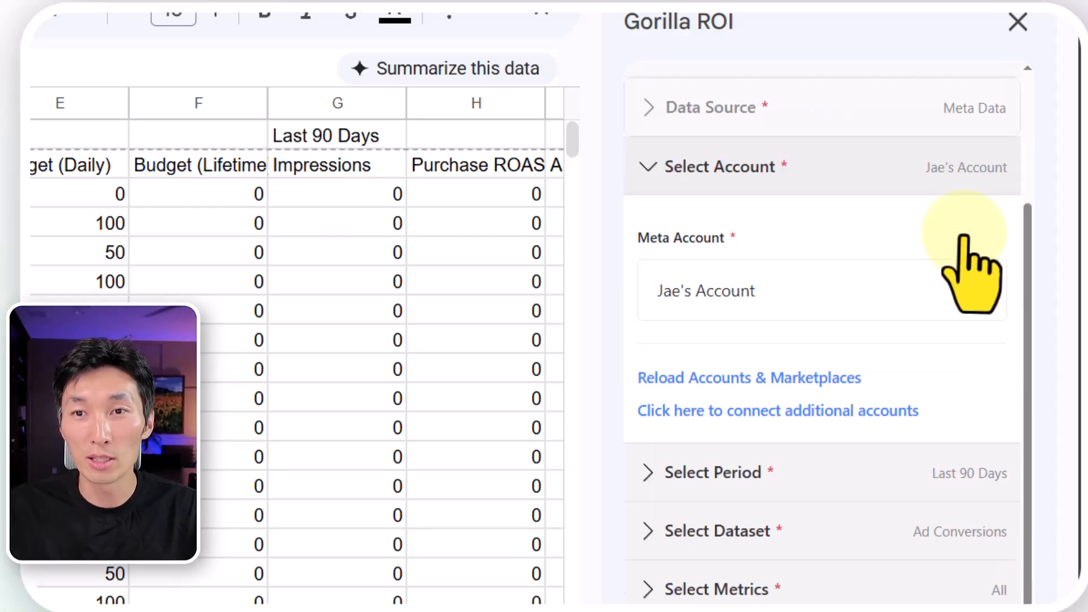
click(805, 404)
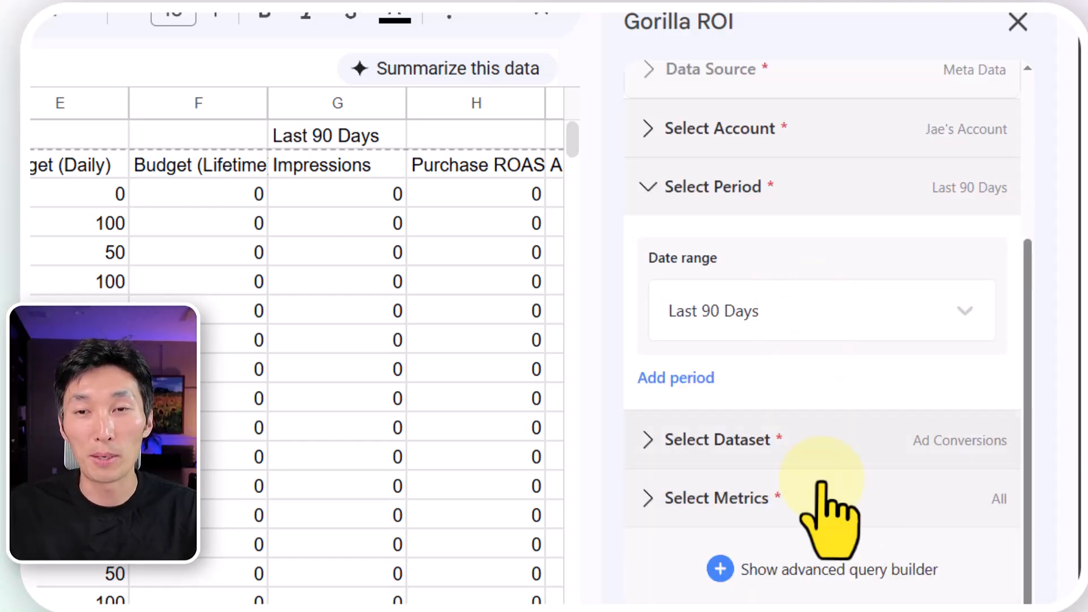
scroll(816, 340, up, 4)
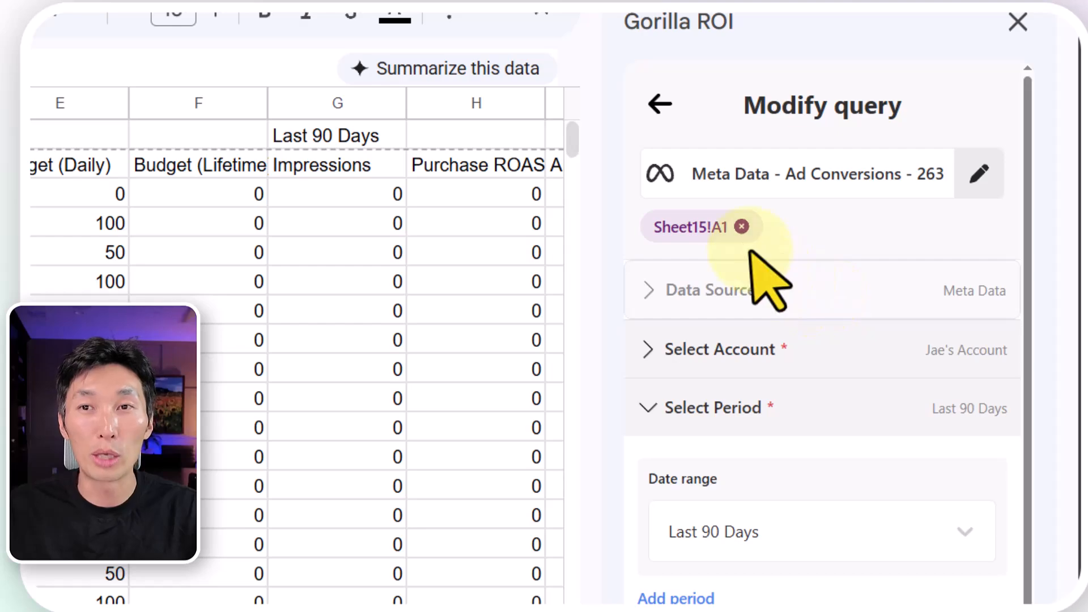
drag(658, 231, 741, 229)
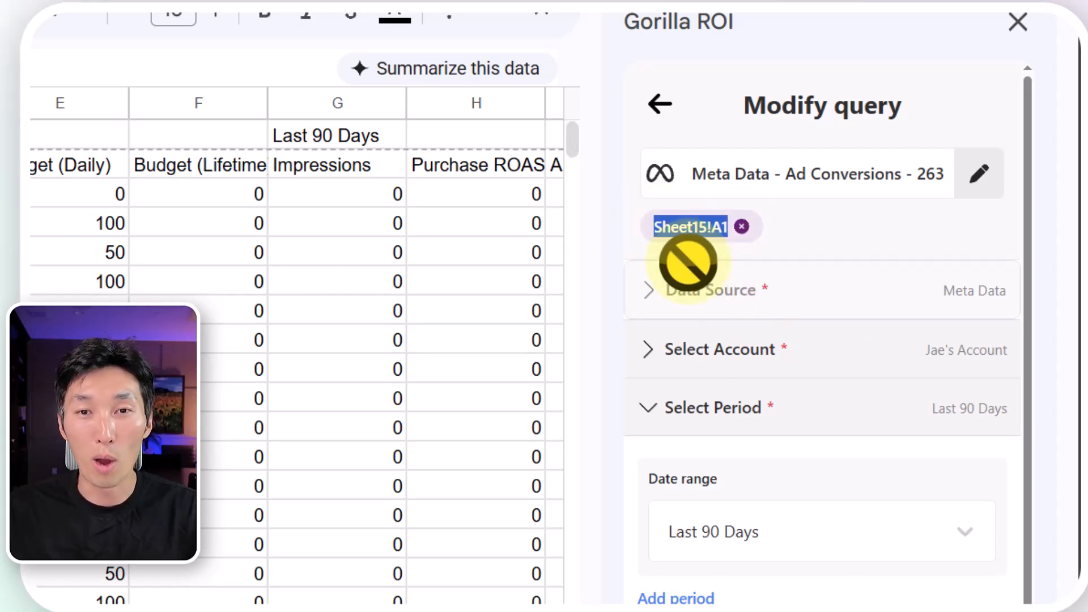
click(706, 233)
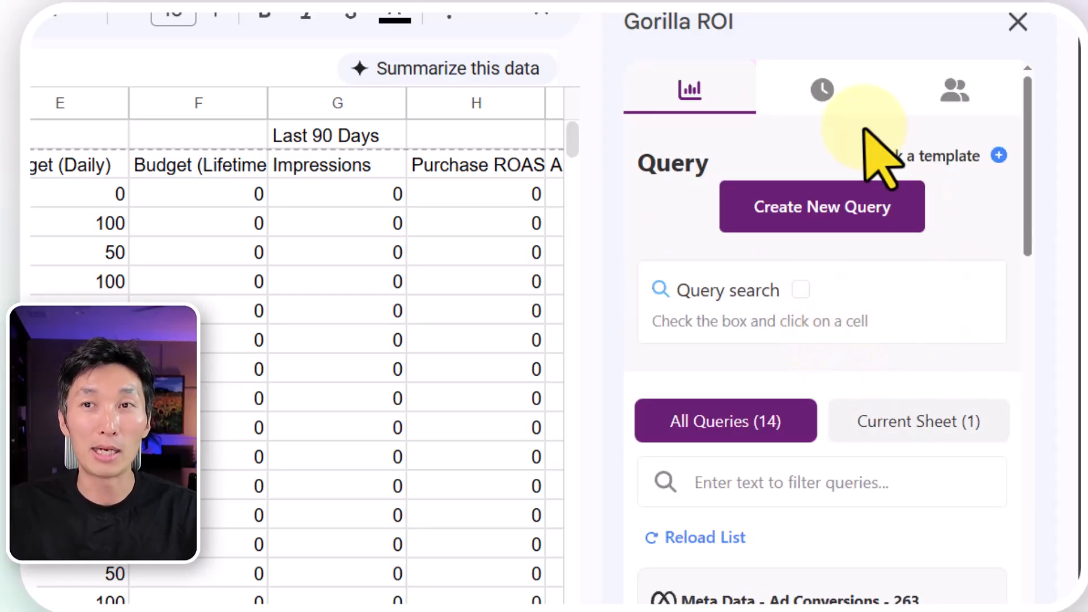
Check the automatic refresh options in the schedules and return to the saved query list
click(829, 96)
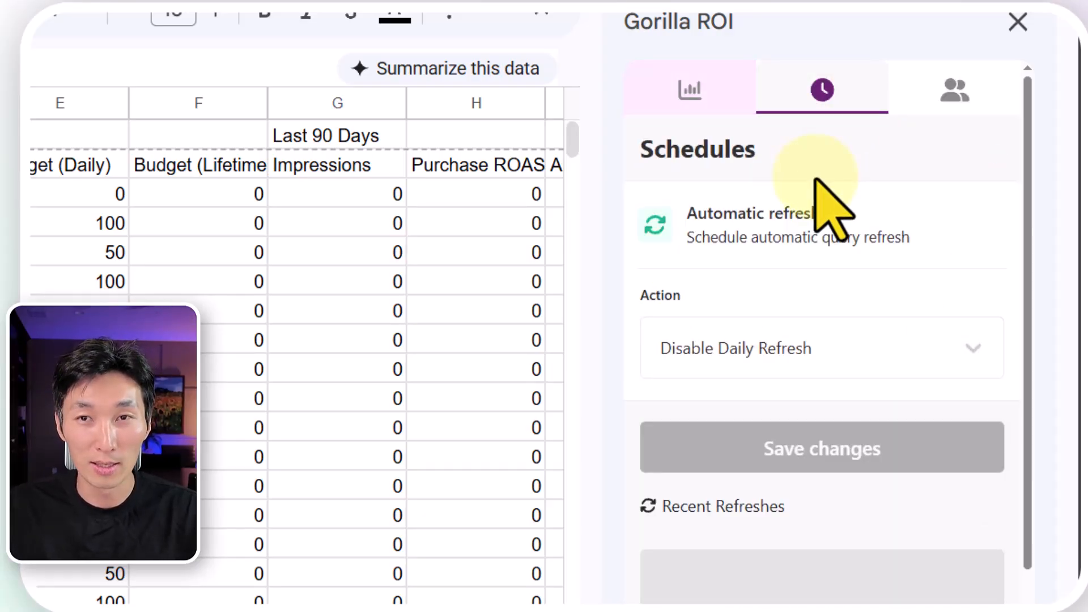
click(729, 95)
scroll(826, 442, down, 5)
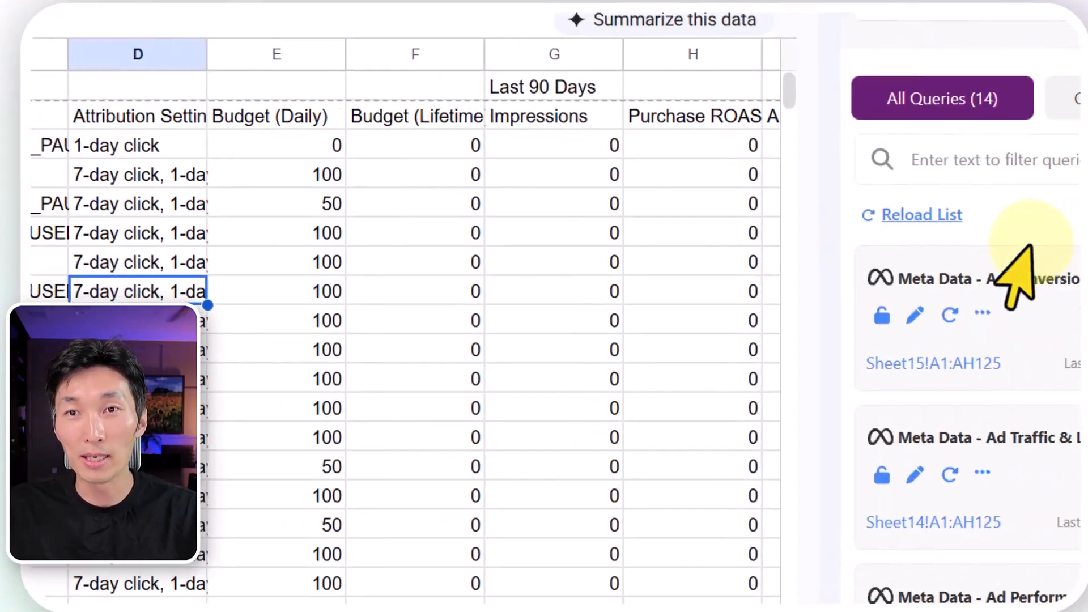
Toggle the Ad Conversions query's lock and view its duplicate and delete options without choosing one
click(664, 284)
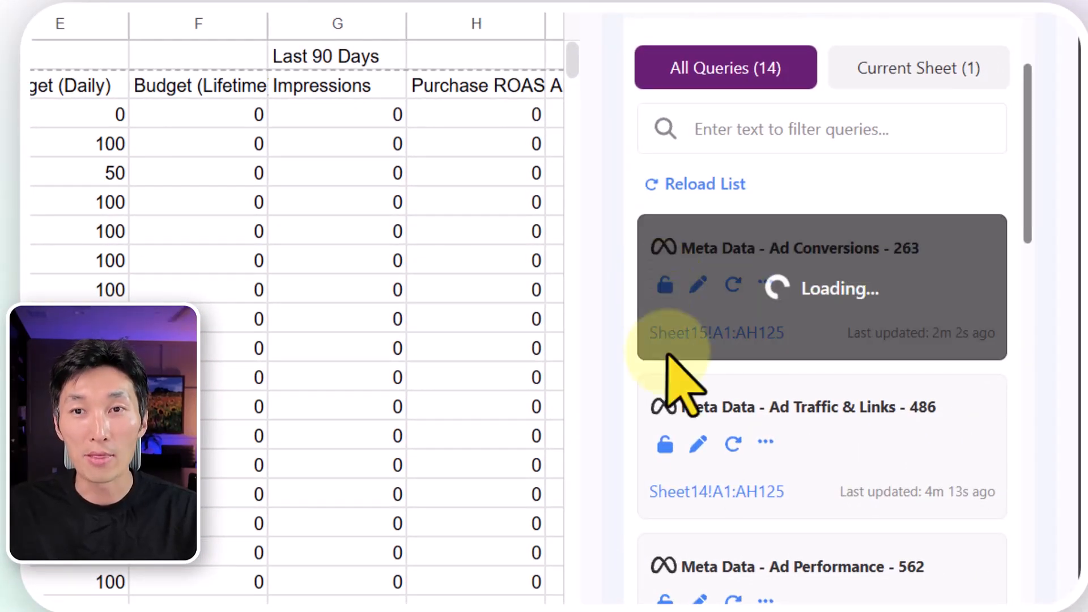
click(766, 282)
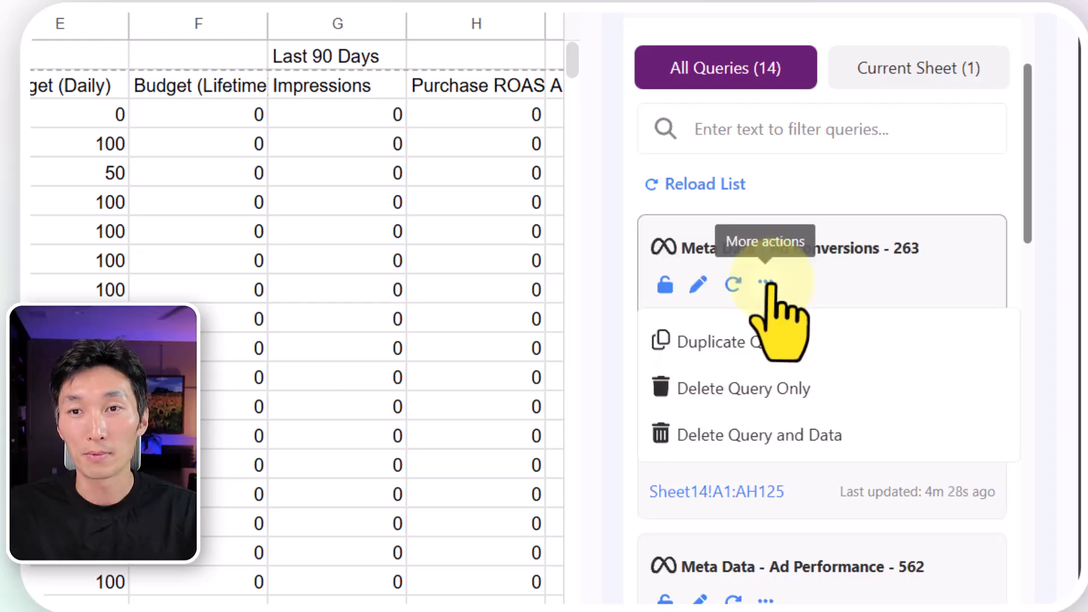
click(904, 288)
click(766, 282)
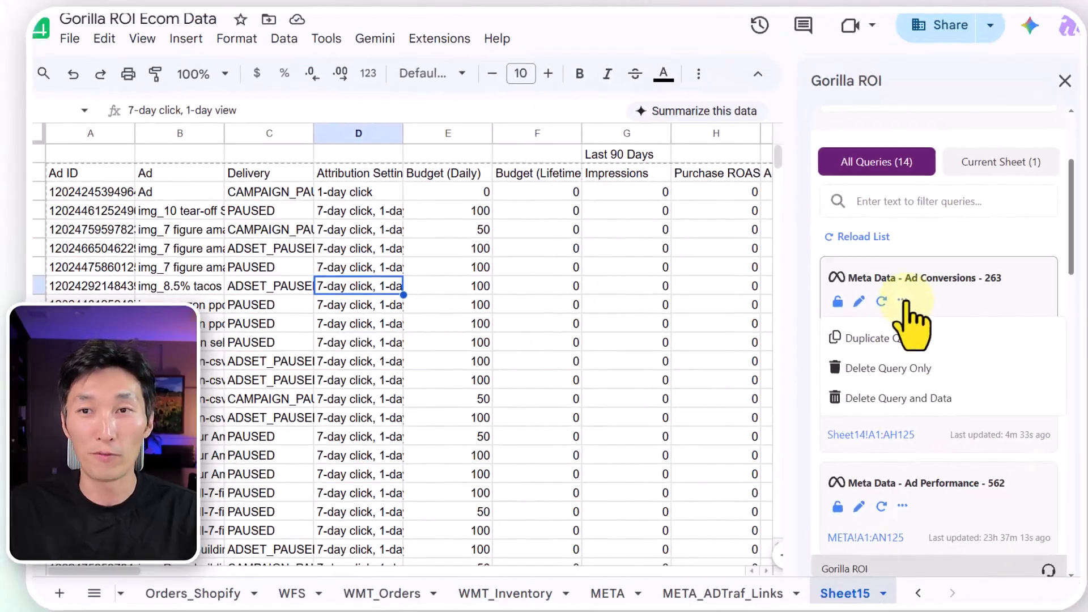
click(805, 288)
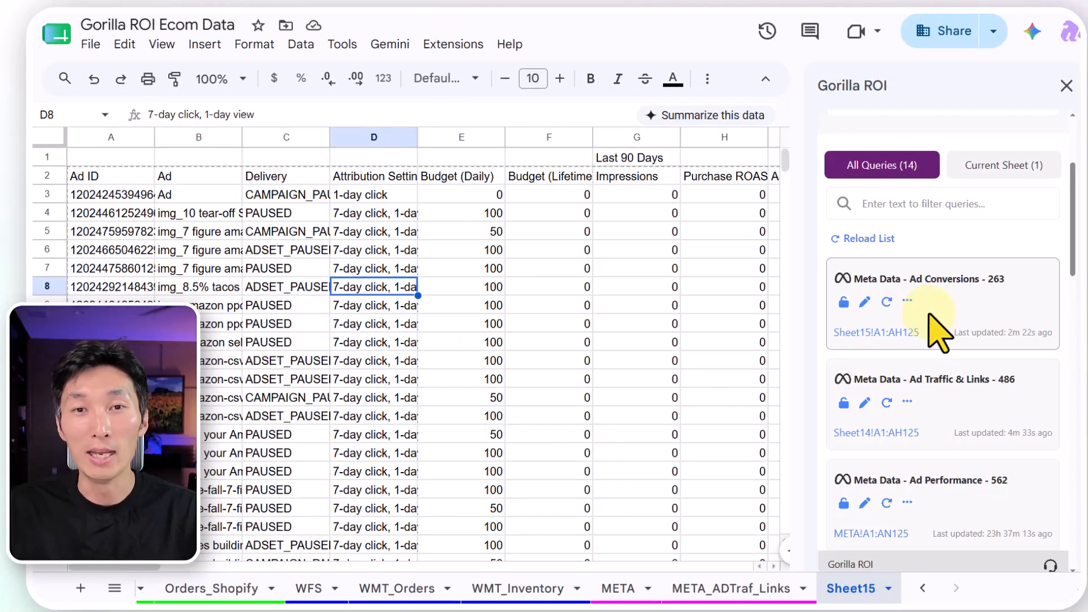